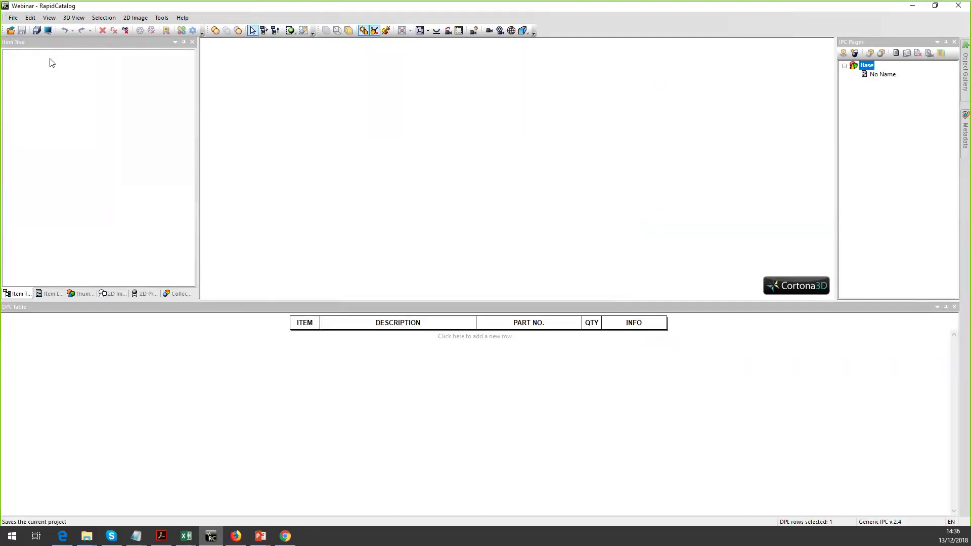
- Import the 01-original.jt file from the Pump_standalone_update folder into the project using the RapidDataImportTool plug-in
click(13, 18)
click(36, 96)
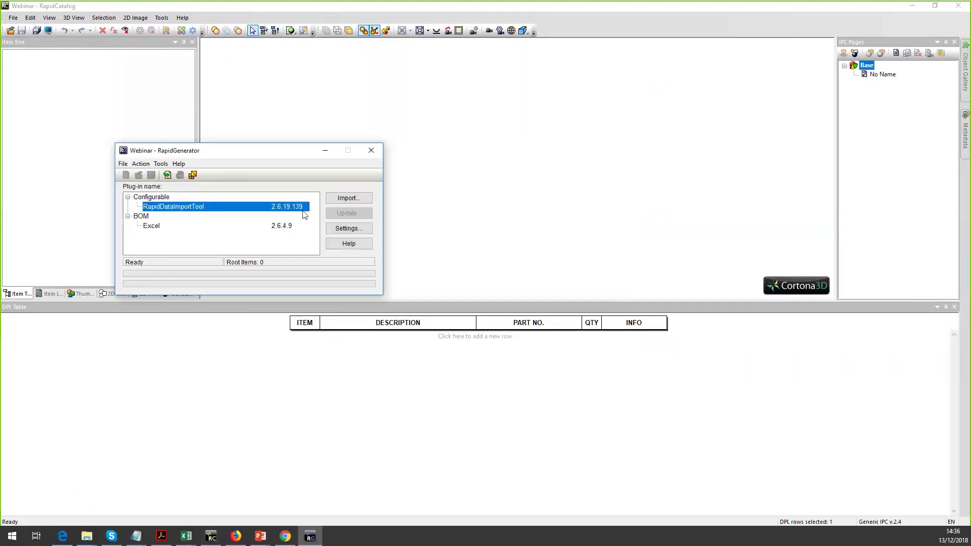
click(342, 204)
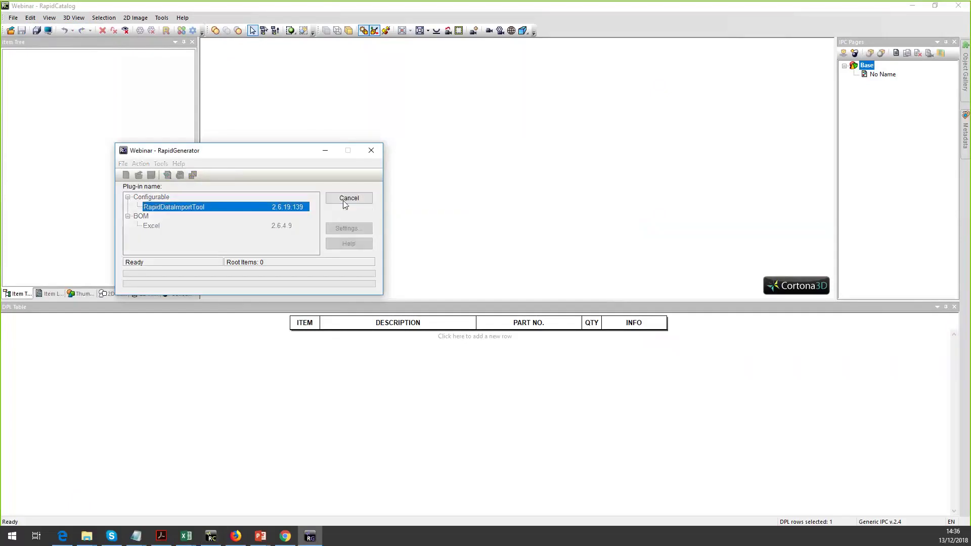
click(208, 211)
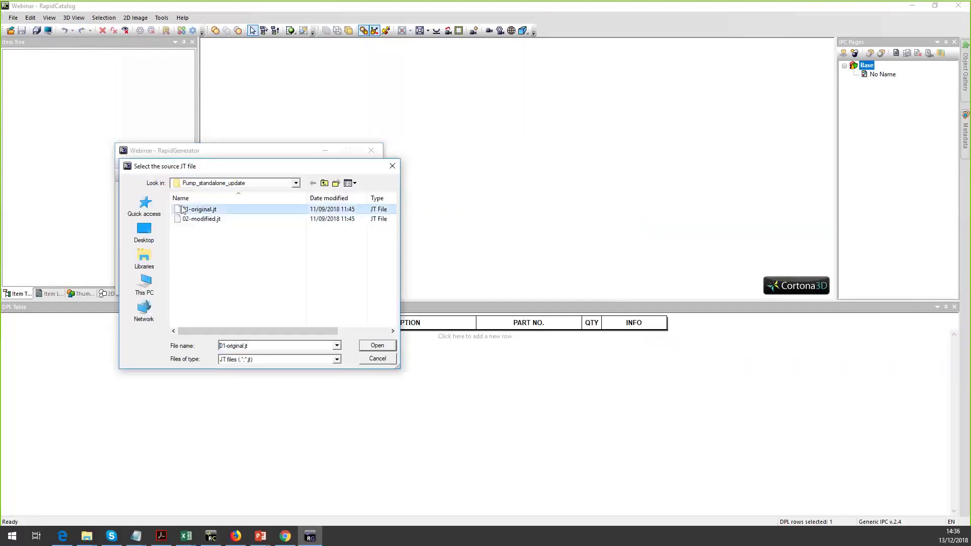
click(373, 347)
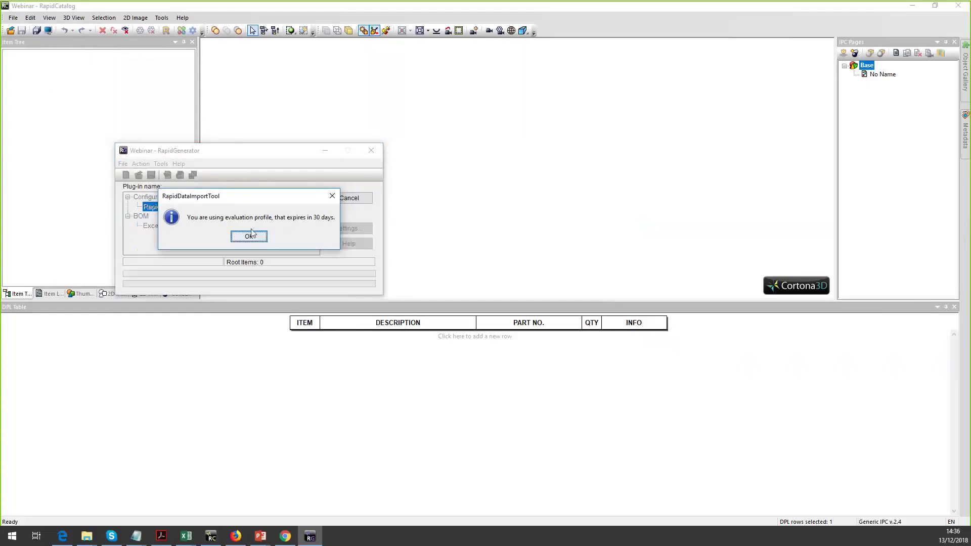
click(249, 238)
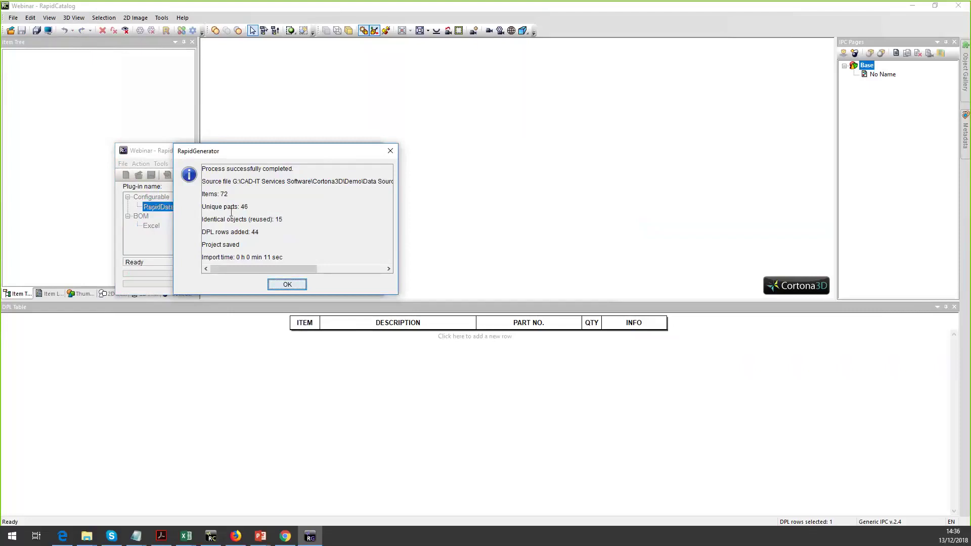
- Check the item and DPL row counts in the import summary and close RapidGenerator
drag(214, 193, 224, 194)
drag(212, 231, 259, 232)
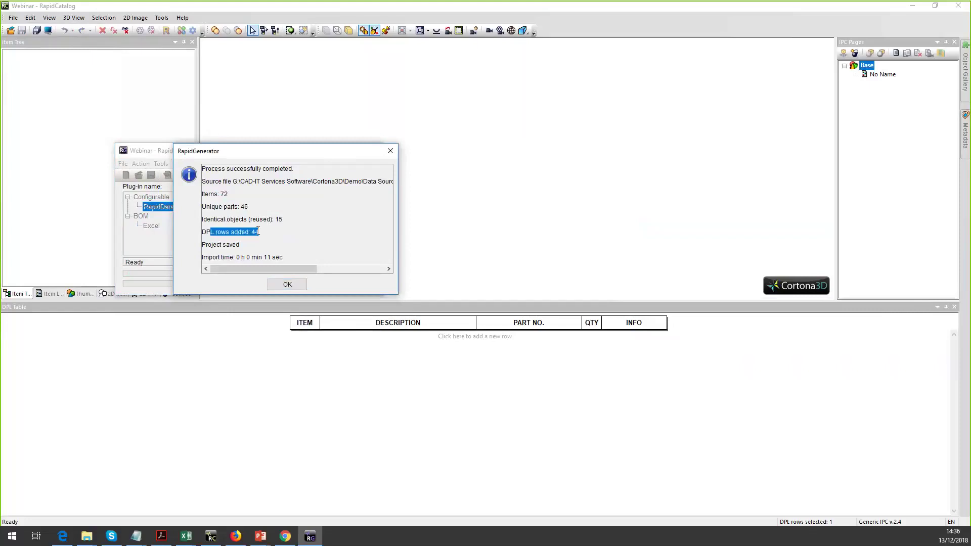
click(291, 287)
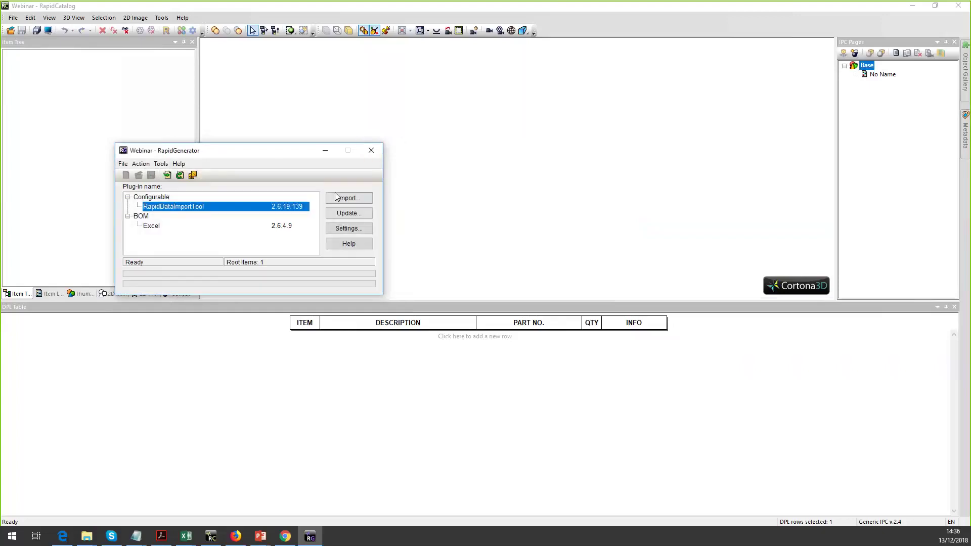
click(372, 152)
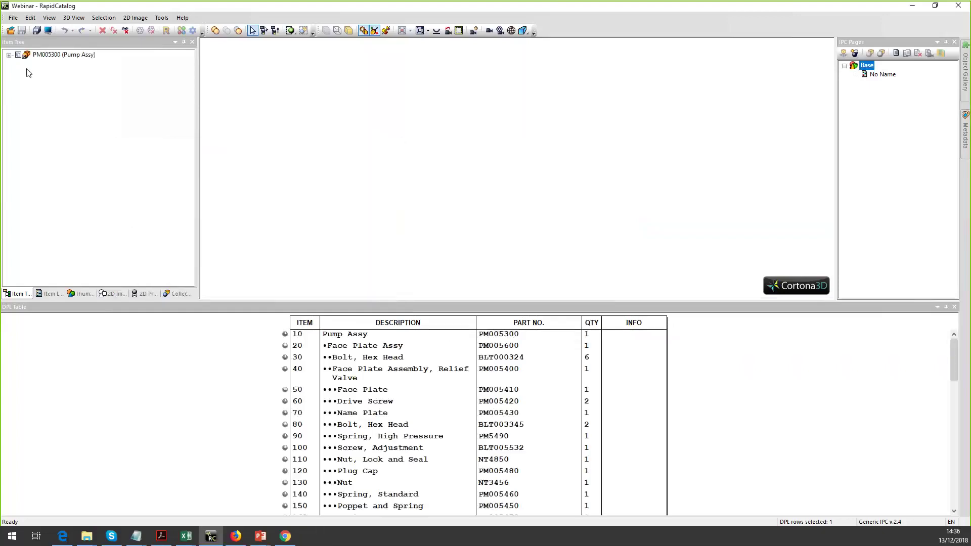
- Show the whole Pump Assy as a solid in the 3D view and choose its Initial representation
click(9, 55)
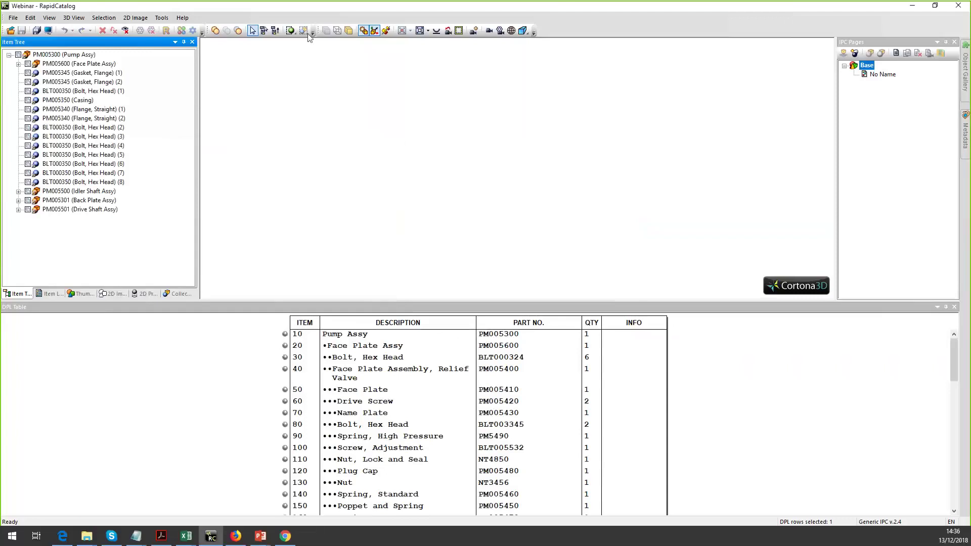
click(163, 54)
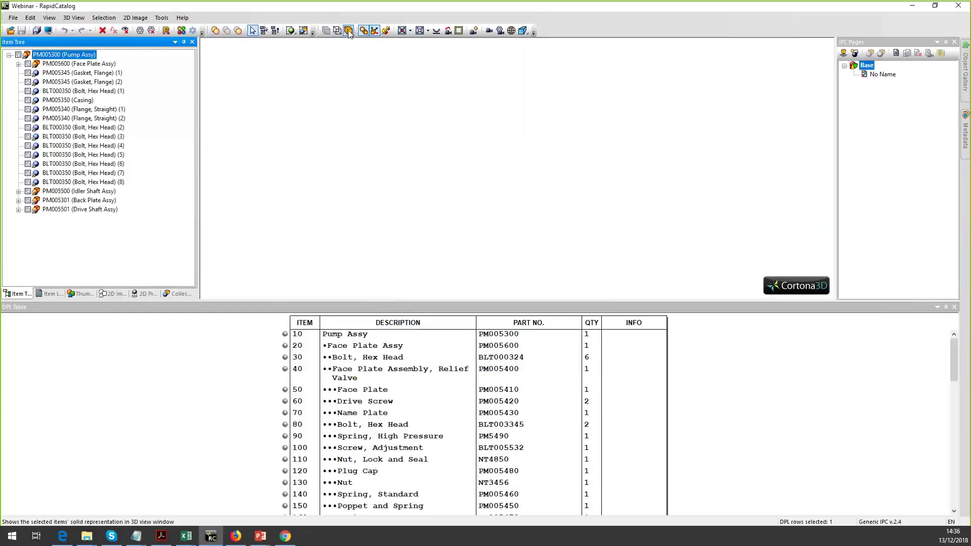
click(166, 31)
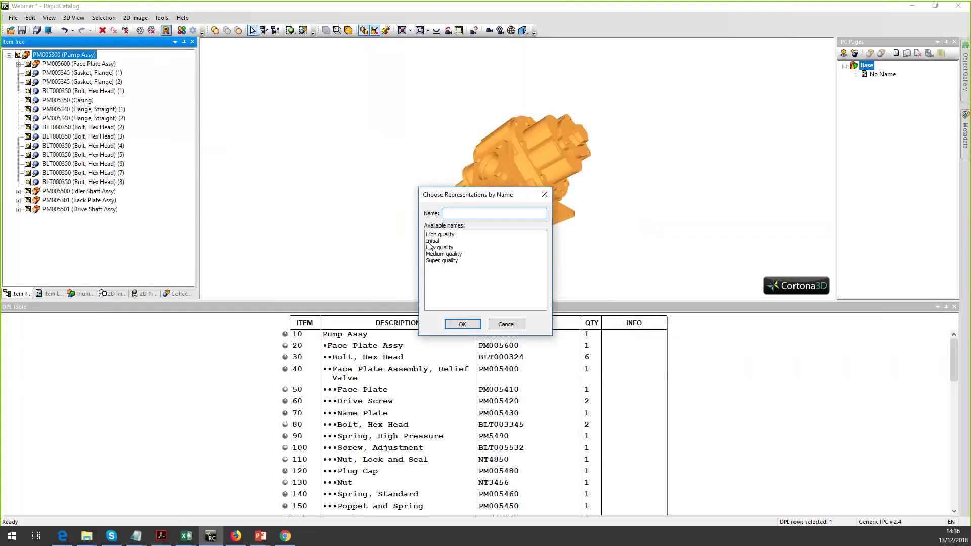
click(433, 241)
click(461, 324)
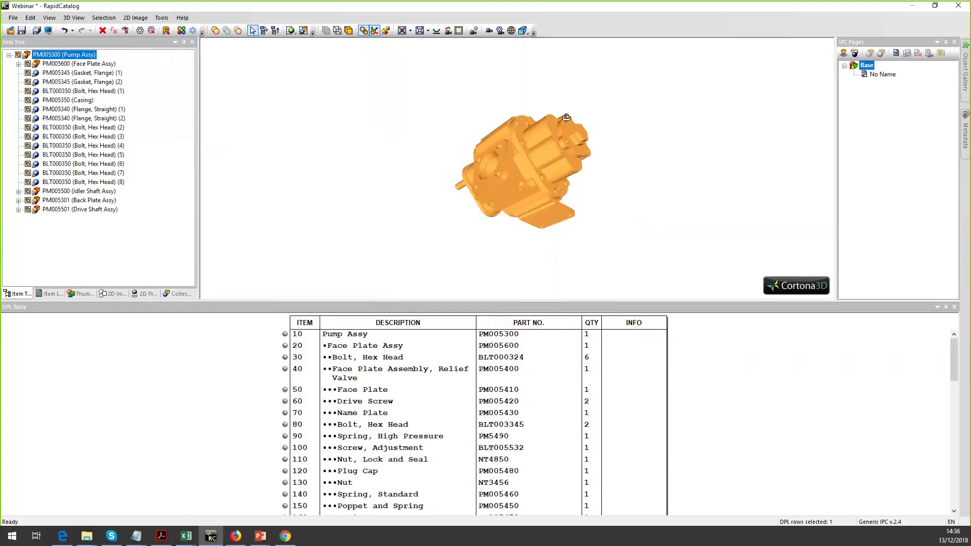
- Clear the pump assembly selection and show the graphics safe area margins in the 3D view
drag(456, 253, 556, 142)
click(517, 142)
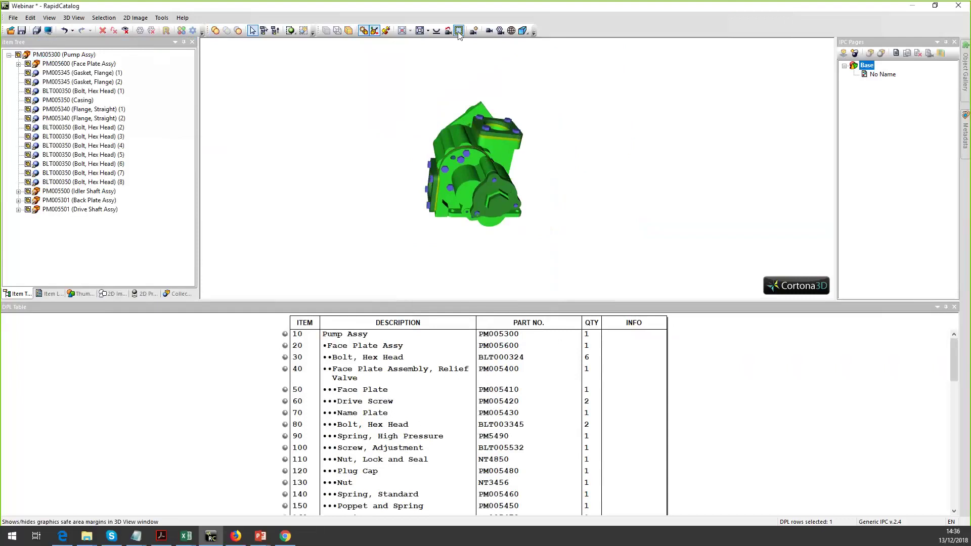
click(459, 30)
scroll(508, 144, up, 3)
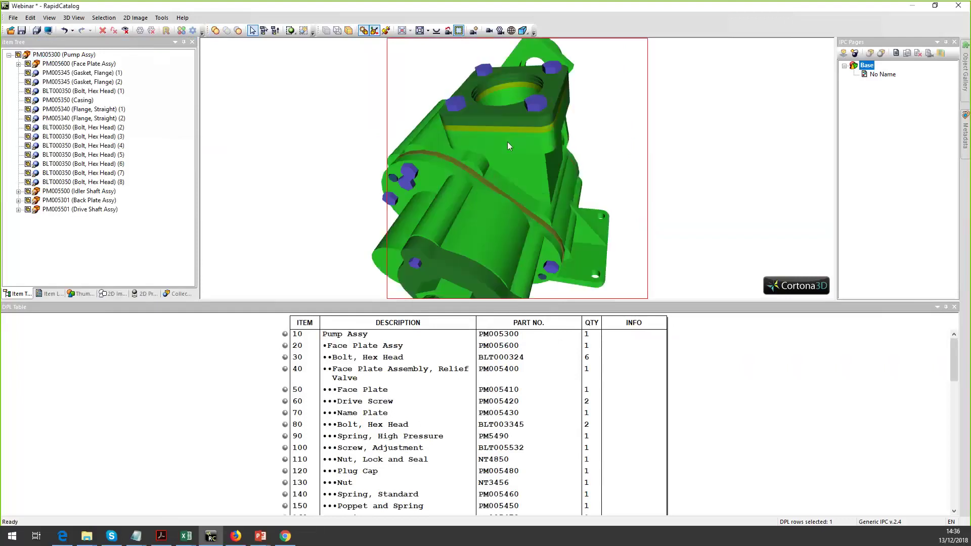
- Examine how the casing, hex head bolts, face plate assembly, face plate and drive screws link between the 3D model, item tree and DPL table
click(509, 141)
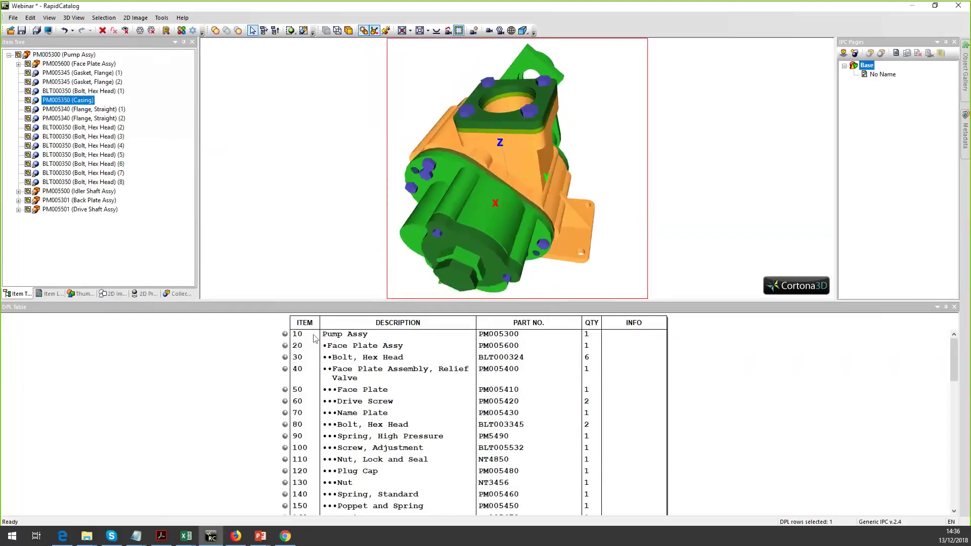
click(370, 359)
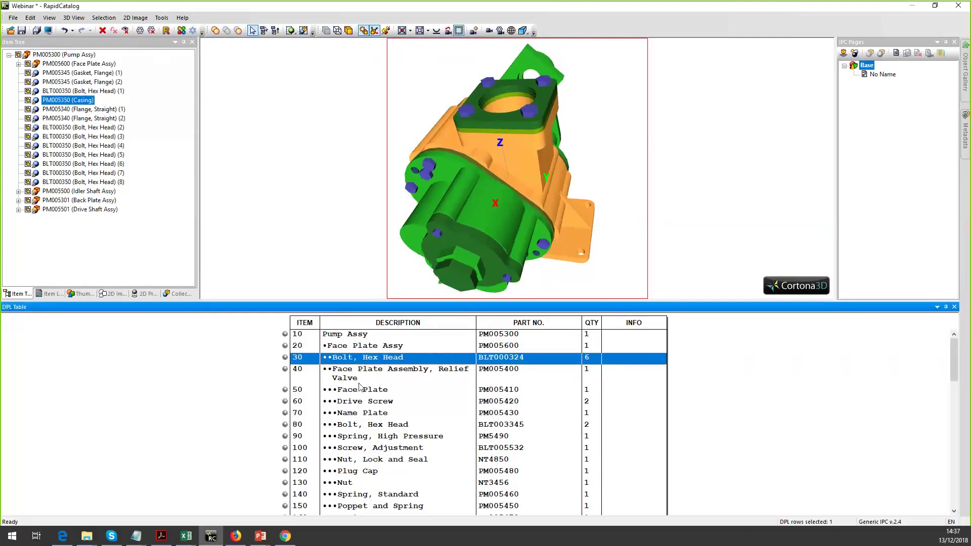
click(285, 359)
click(285, 369)
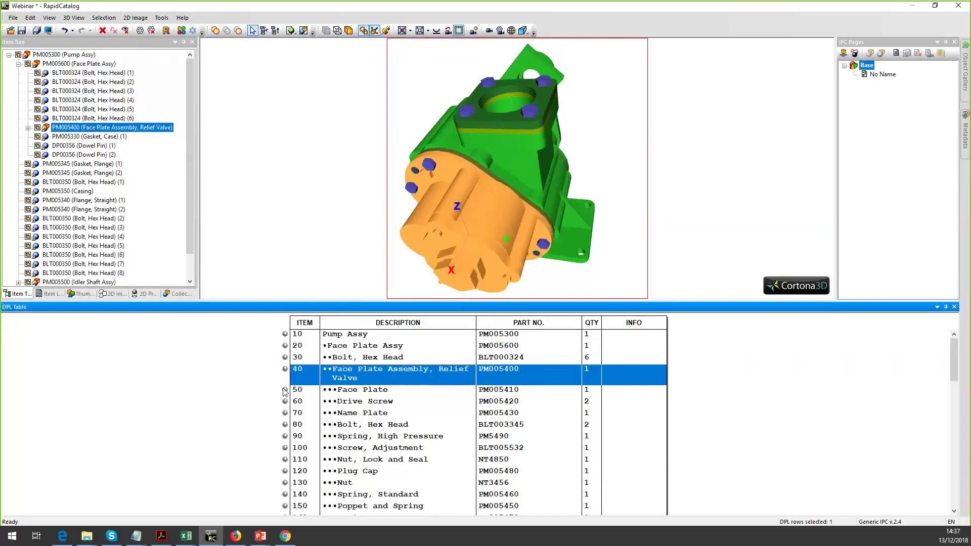
click(285, 390)
click(284, 402)
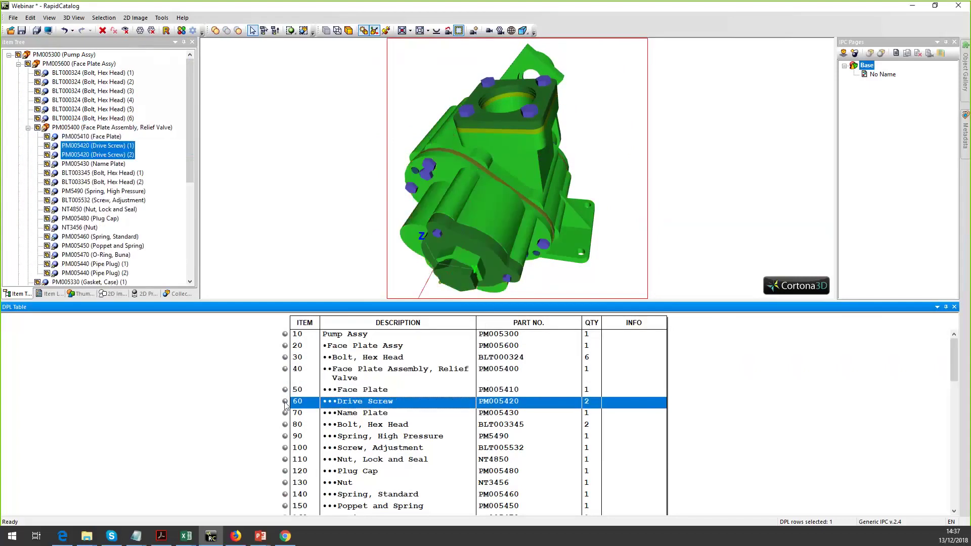
click(285, 390)
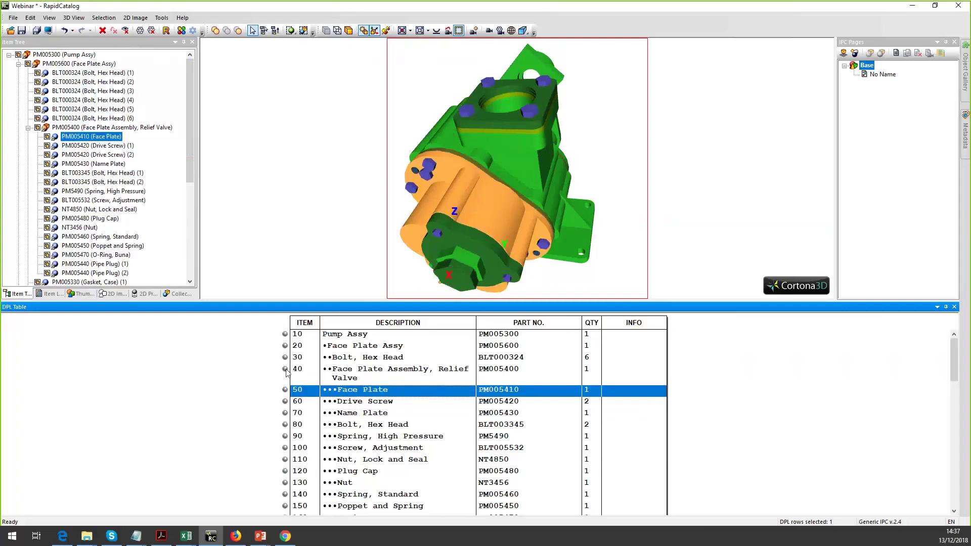
click(285, 369)
drag(403, 218, 534, 179)
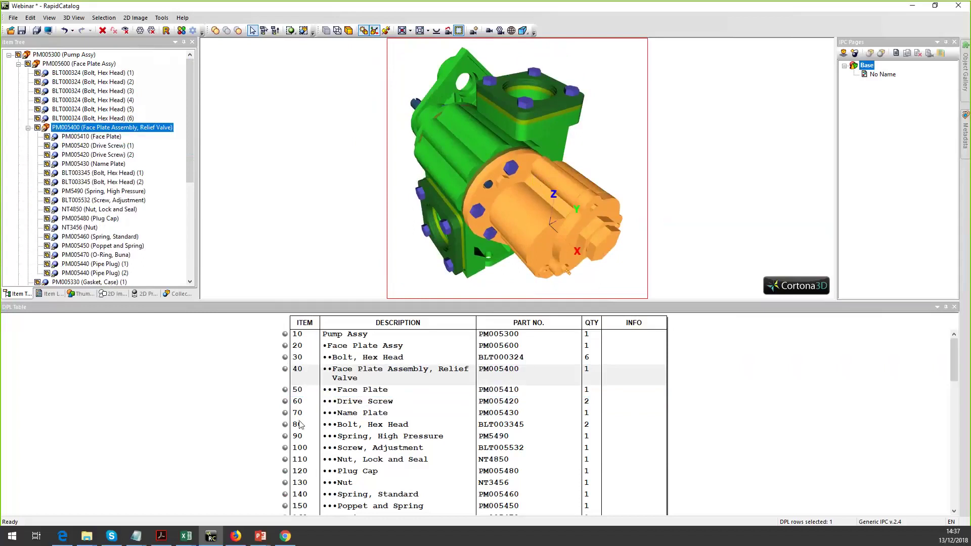
mouse_move(261, 531)
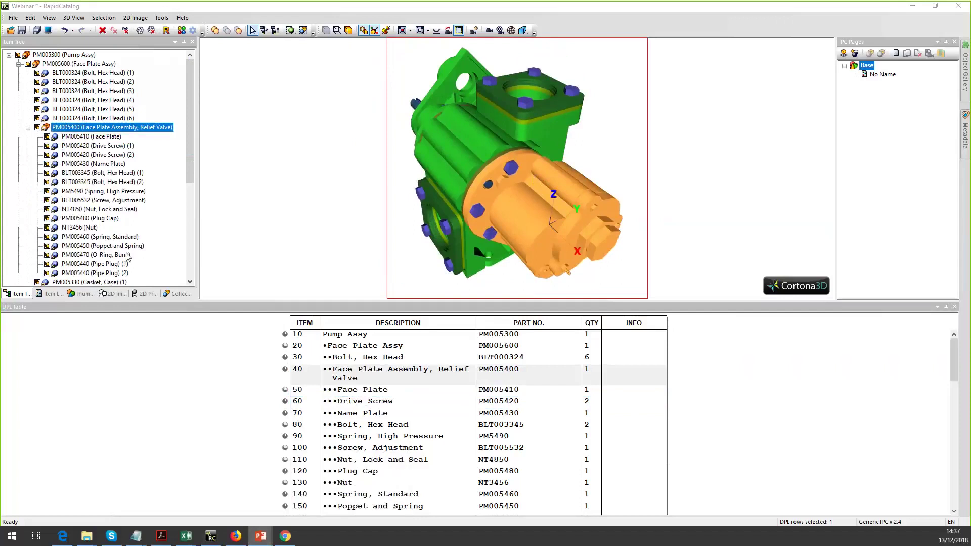
key(alt+Tab)
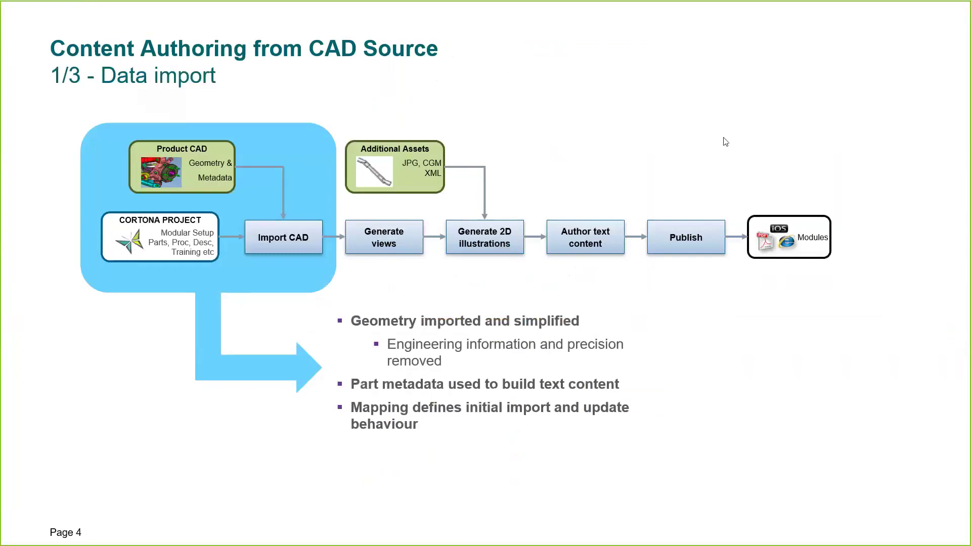
click(698, 120)
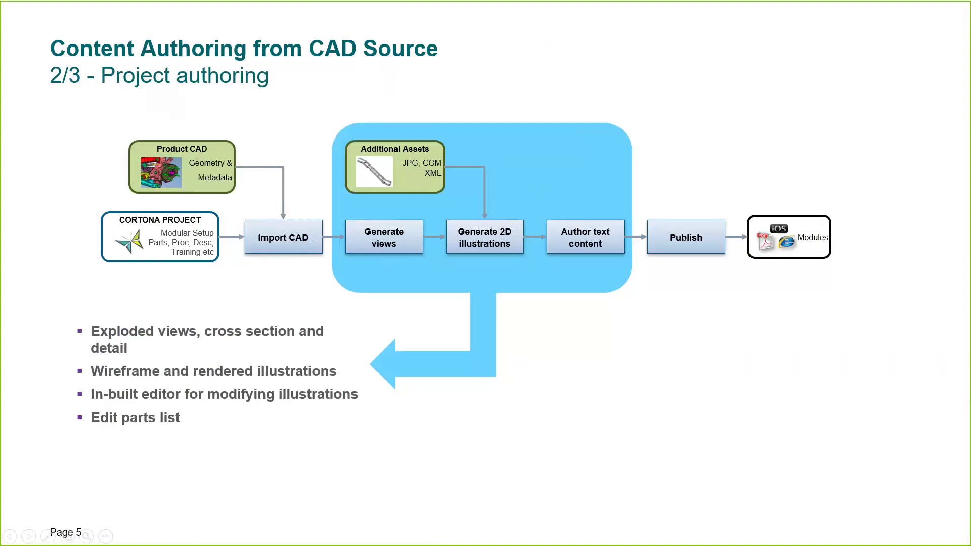
key(alt+Tab)
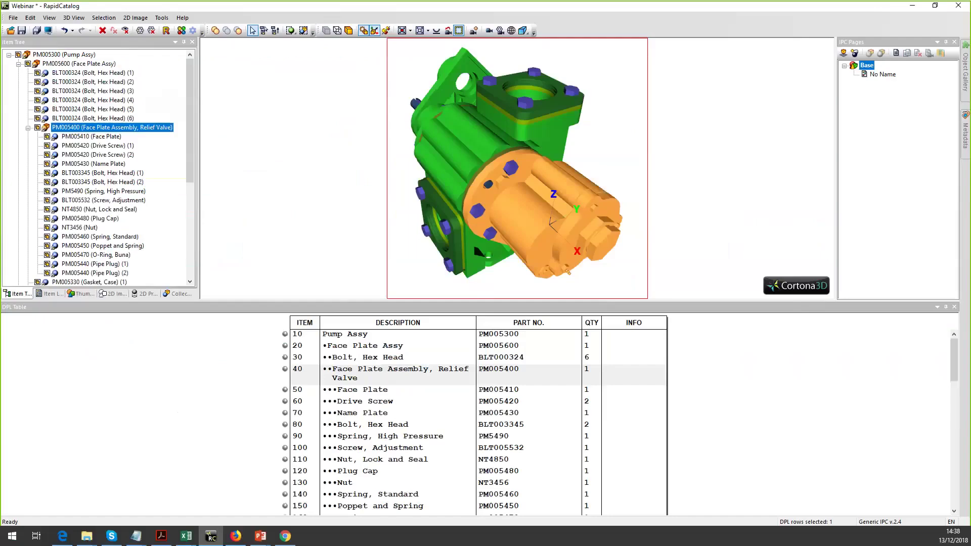
- Activate the unnamed IPC page under Base and rename it Assembled
click(744, 146)
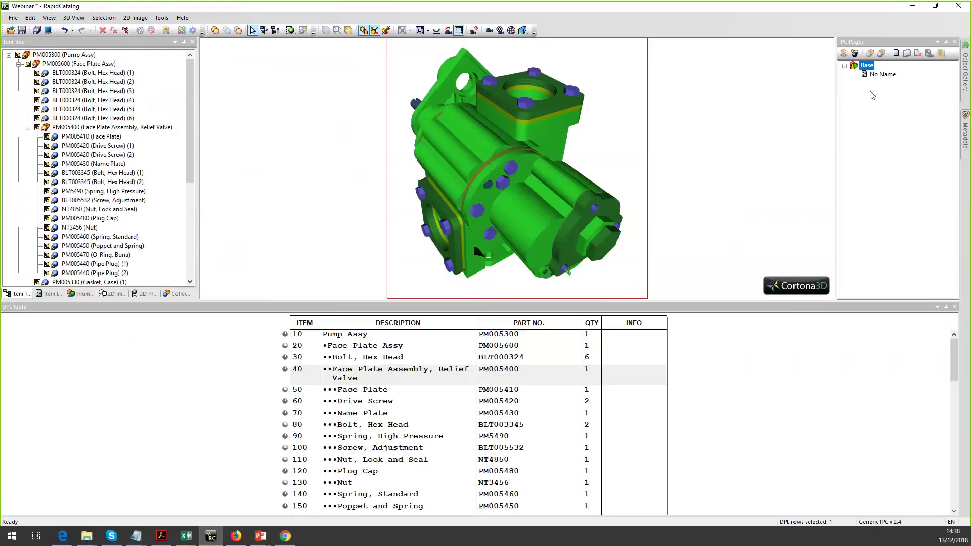
click(881, 74)
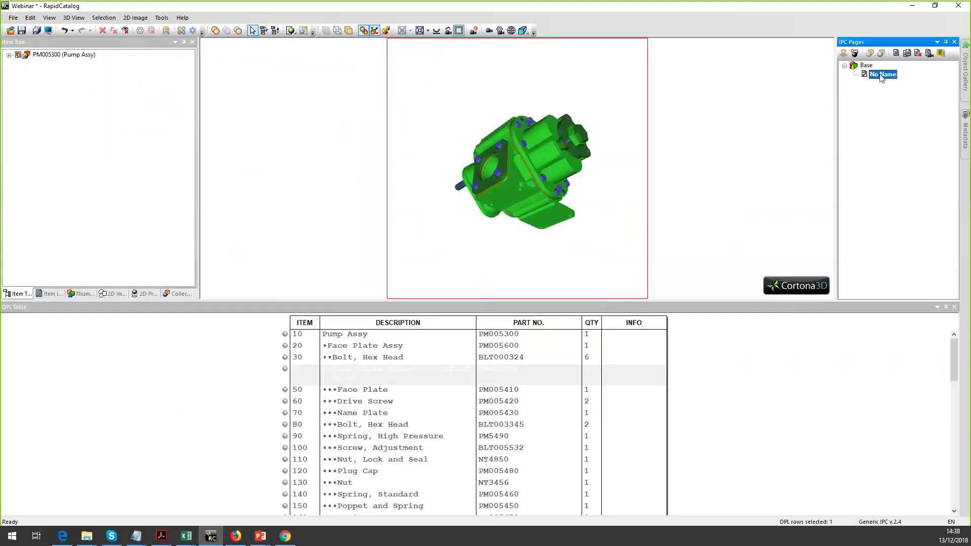
click(881, 76)
text(Assembled)
click(870, 75)
right_click(870, 74)
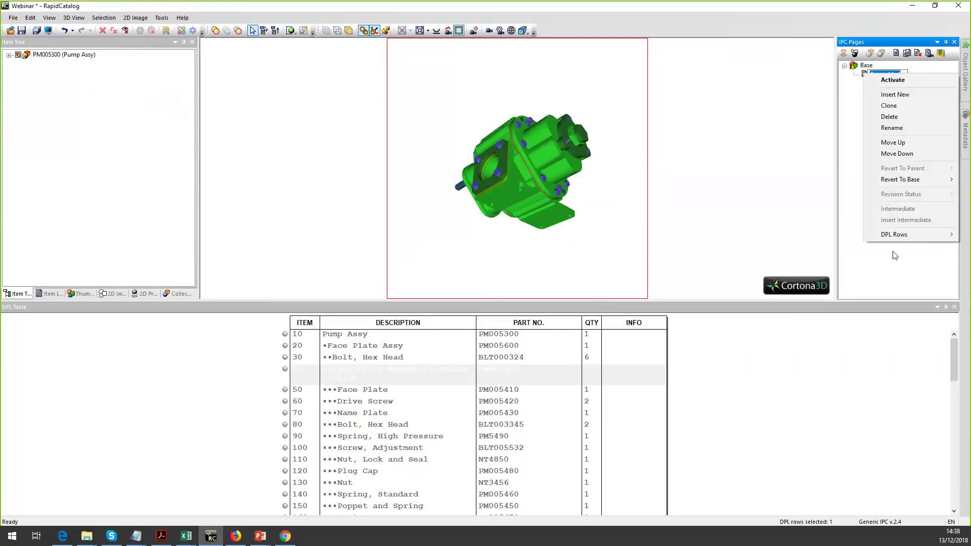
mouse_move(894, 234)
click(846, 234)
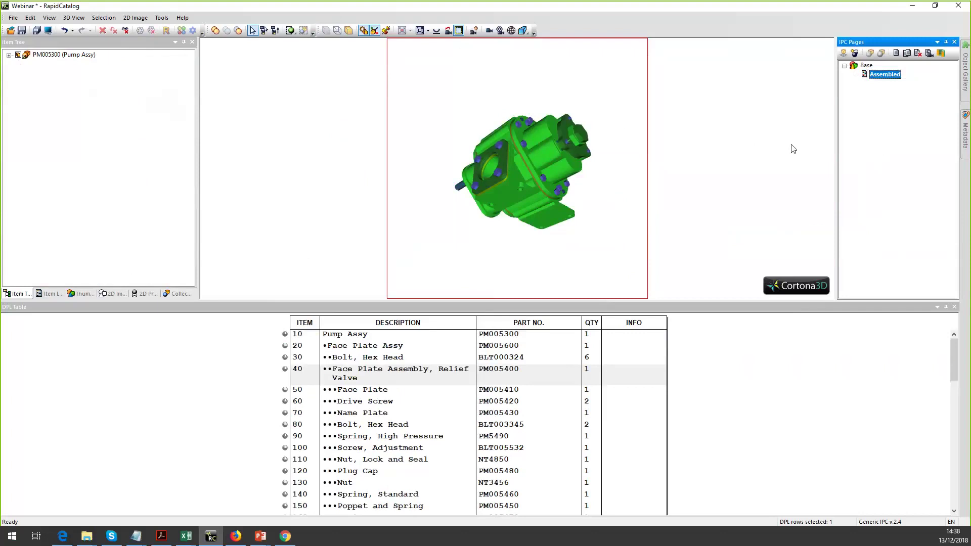
- Preview the published parts catalog in the browser and highlight the straight flange on its 3D pump model
click(48, 32)
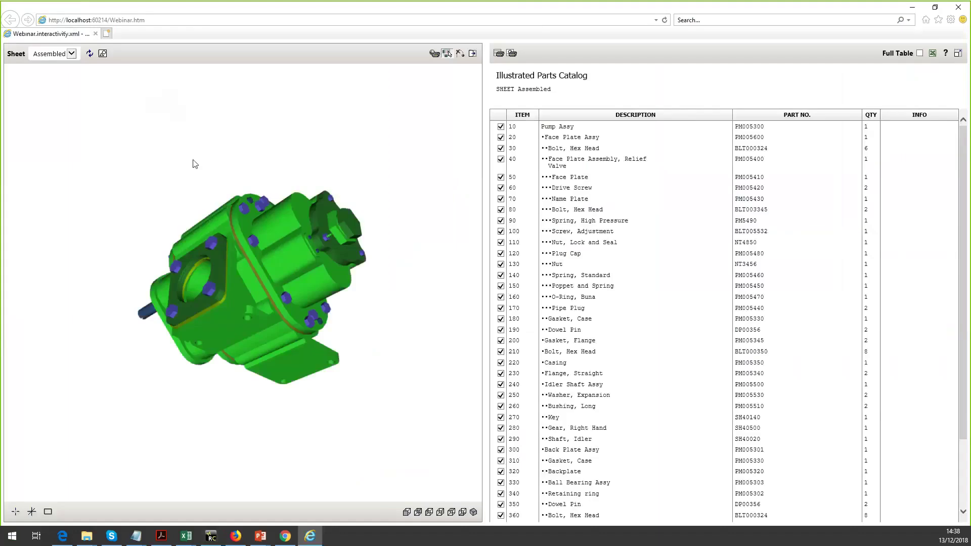
drag(284, 145, 362, 199)
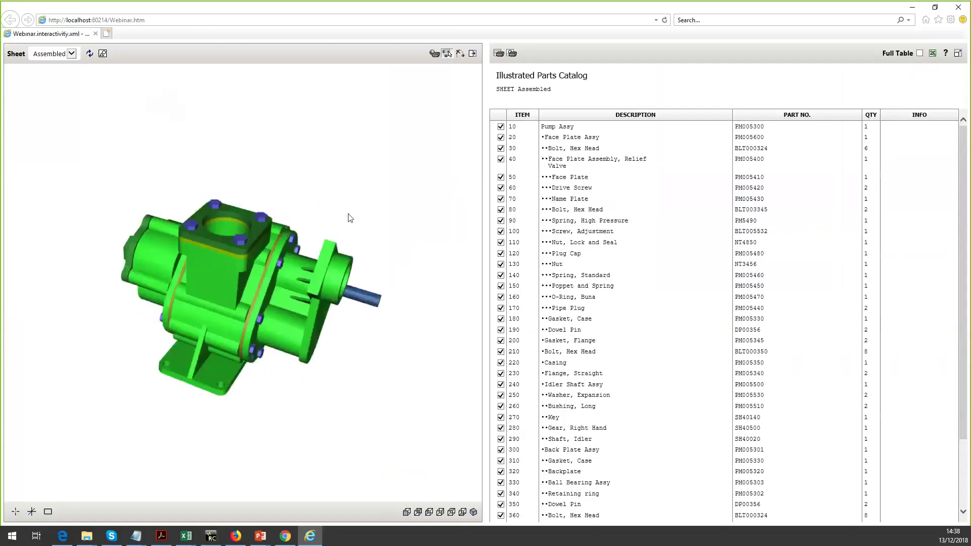
scroll(354, 200, up, 5)
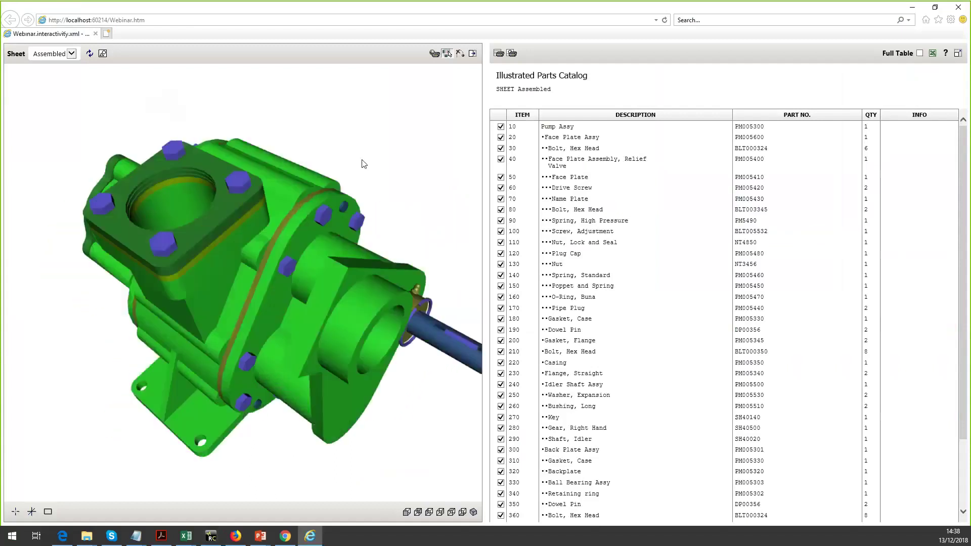
drag(362, 161, 268, 169)
click(239, 202)
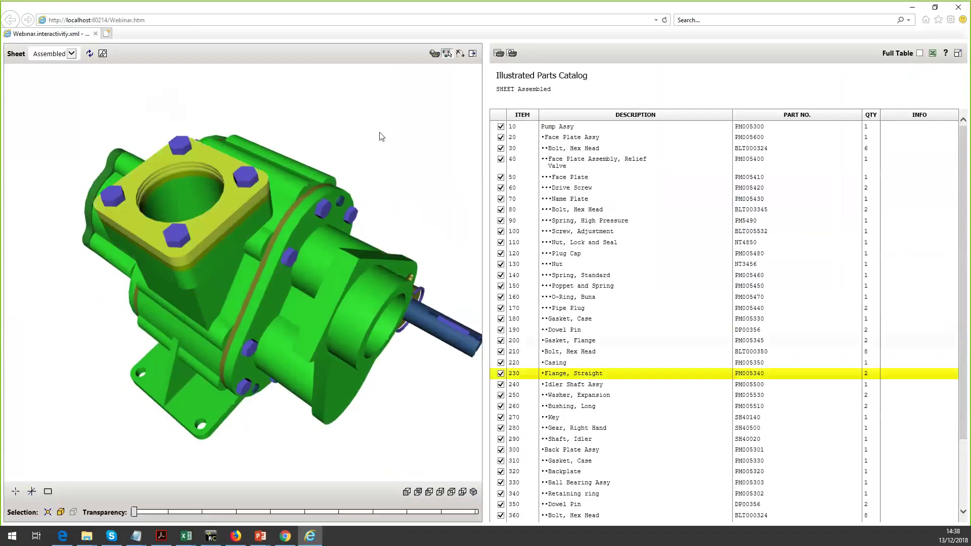
- Select the casing in the published catalog, hide it from the 3D model and highlight the left-hand gear inside
click(324, 183)
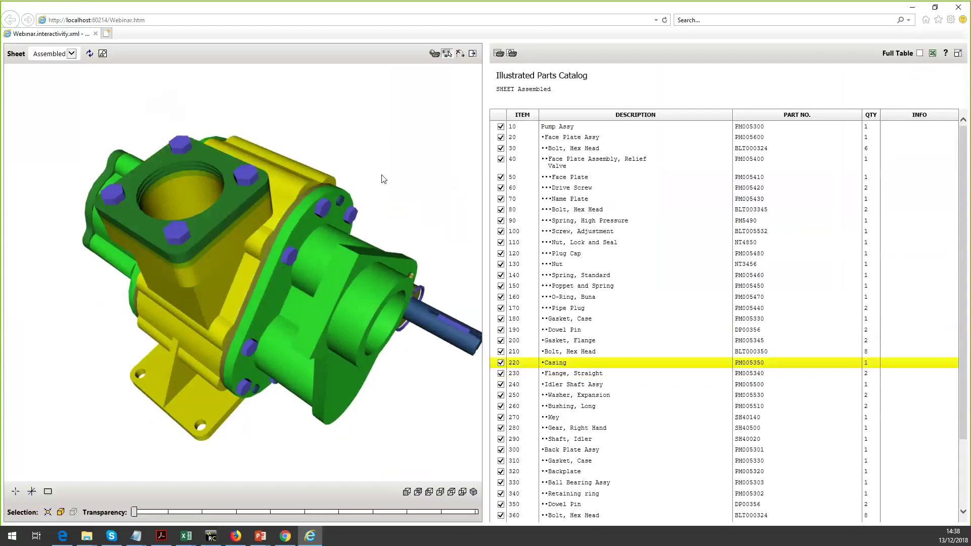
drag(375, 180, 301, 165)
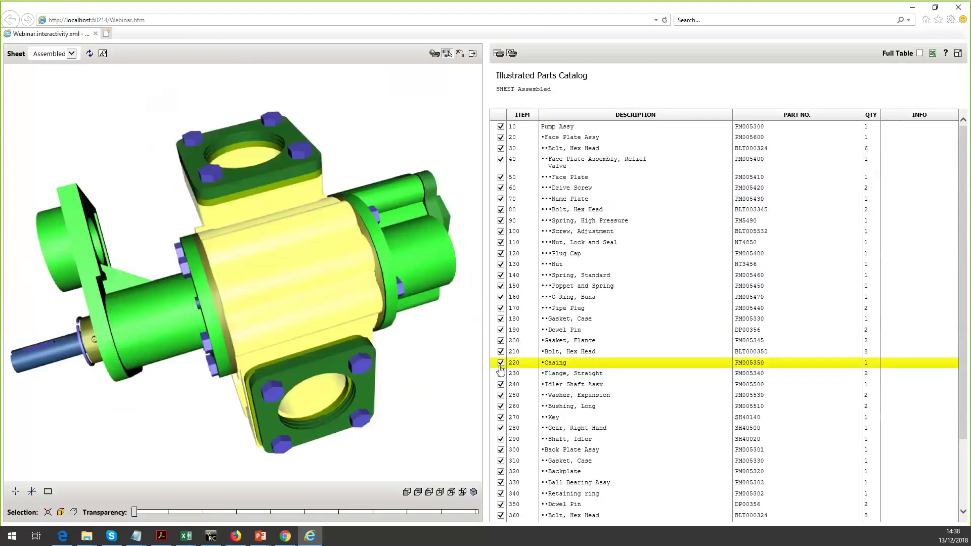
click(501, 363)
click(323, 273)
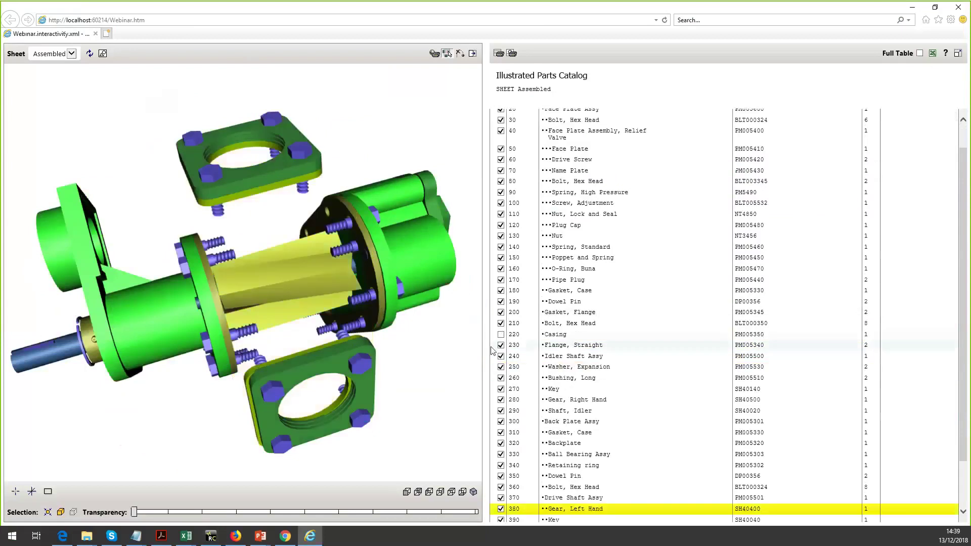
- Hide the left-hand gear and the face plate in the published catalog and examine the parts exposed inside the pump
click(501, 509)
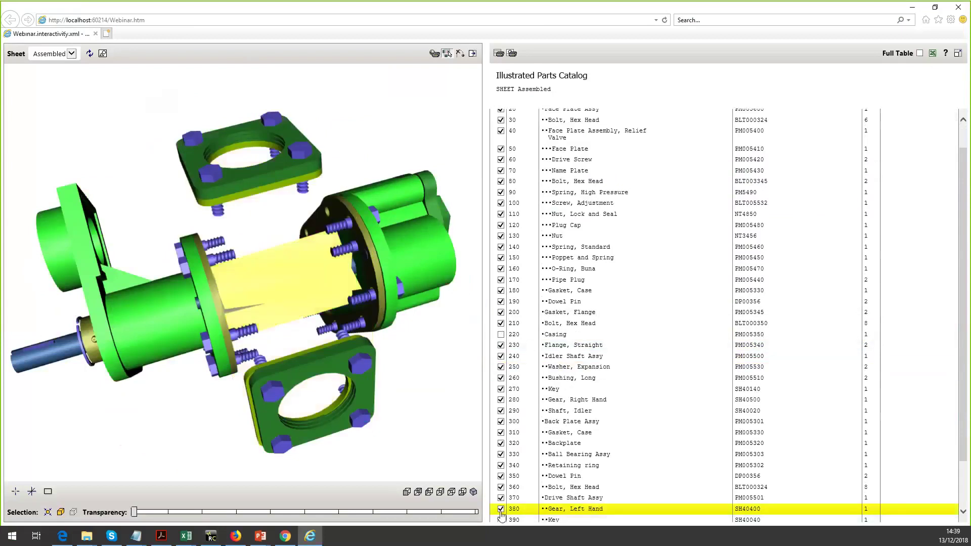
click(412, 291)
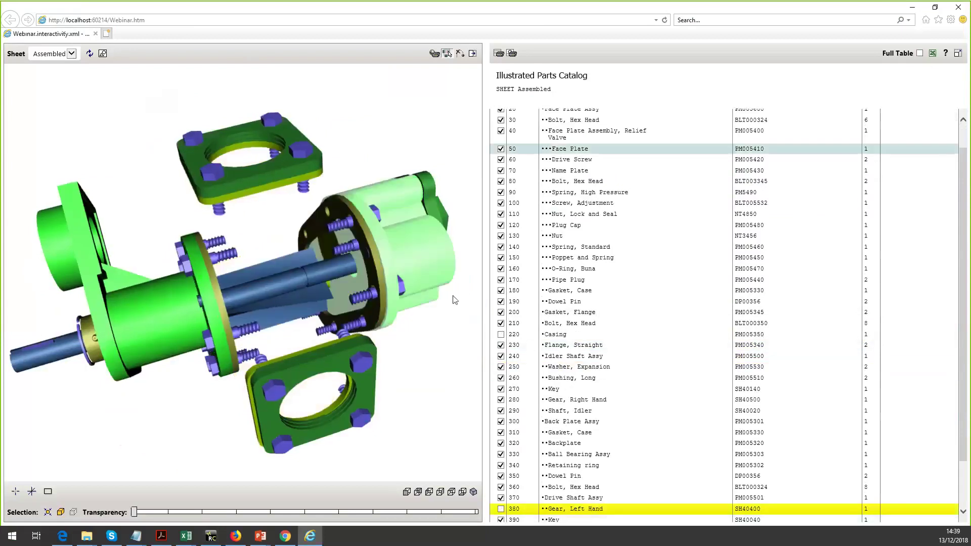
click(500, 149)
drag(432, 229, 410, 223)
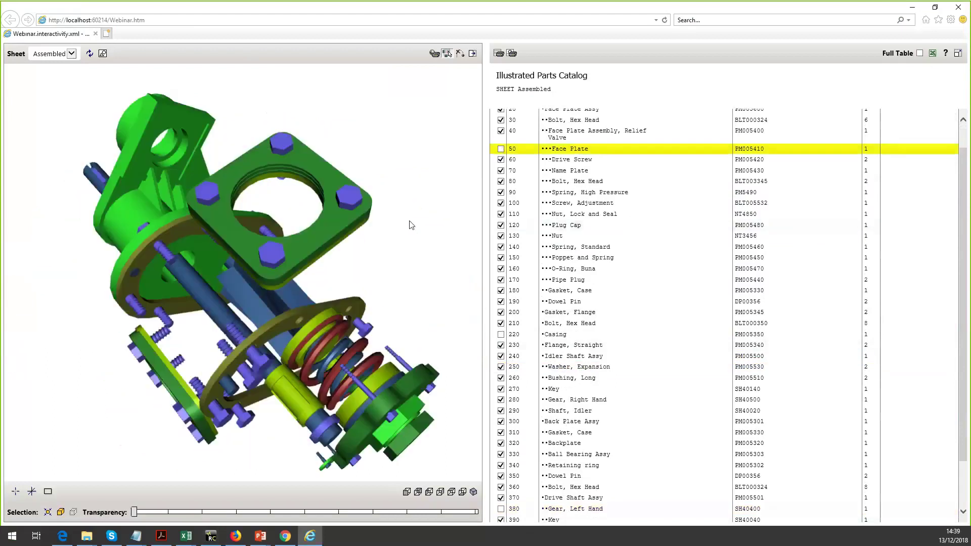
- Show the face plate again in the published catalog and examine it on the 3D model from other angles
click(501, 149)
drag(357, 455, 434, 302)
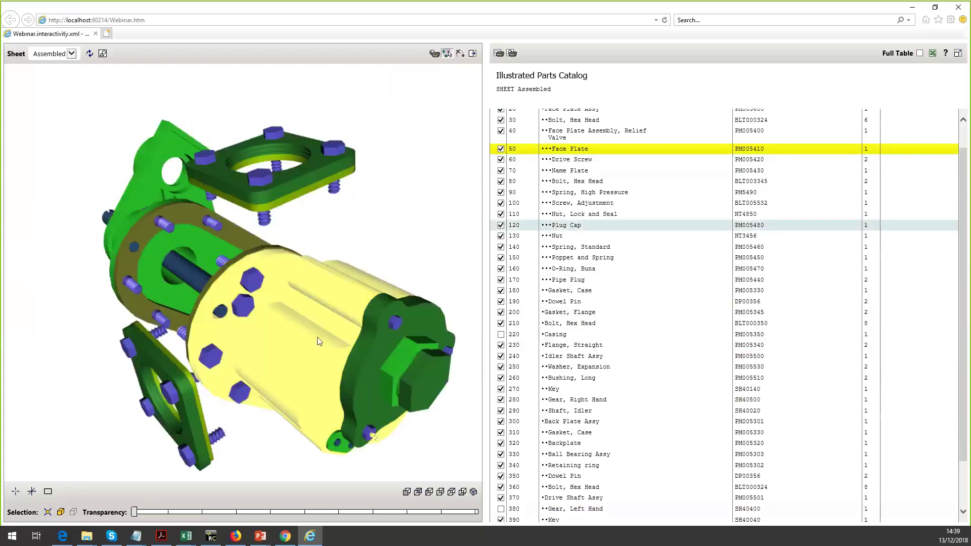
drag(320, 341, 403, 270)
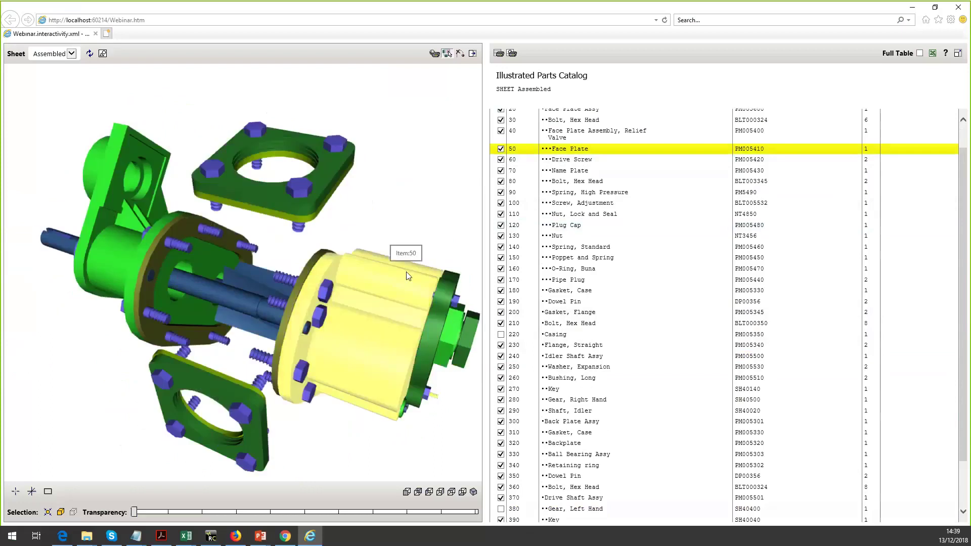
click(407, 274)
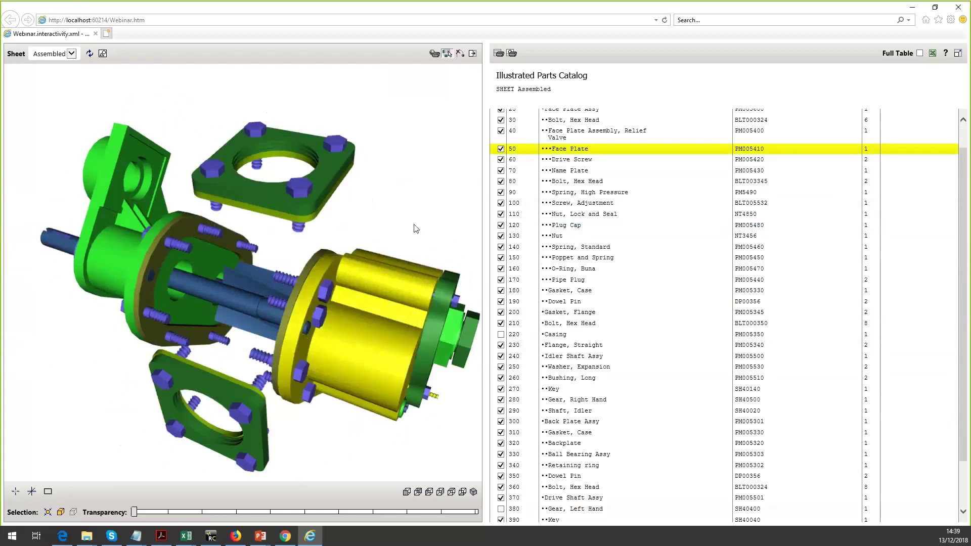
- Reset the published 3D model to its original state, inspect the complete pump and close the catalog preview
click(90, 53)
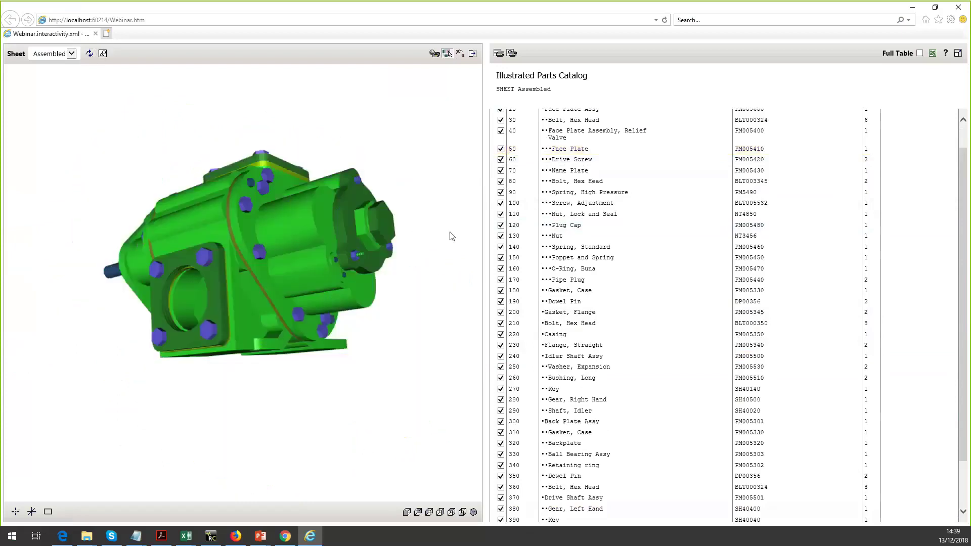
drag(451, 234, 334, 222)
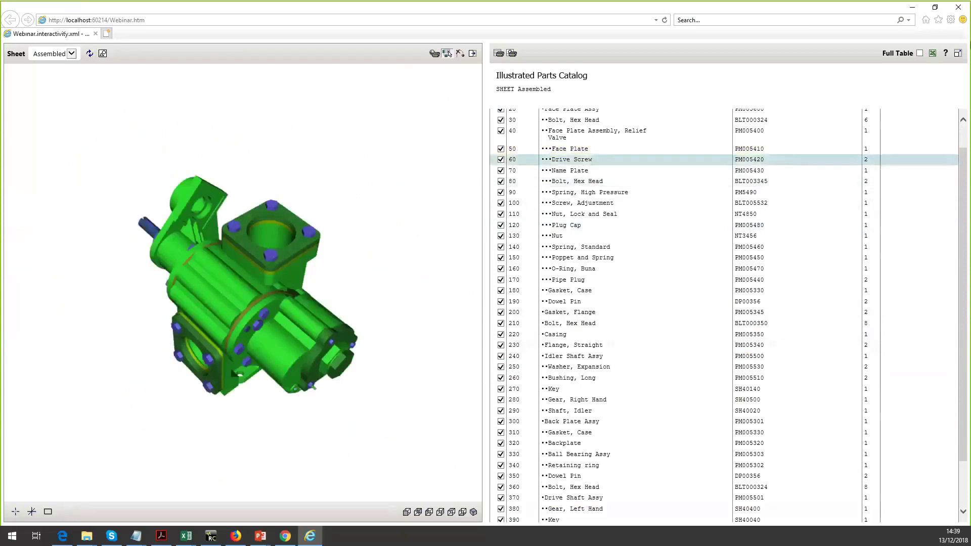
click(957, 8)
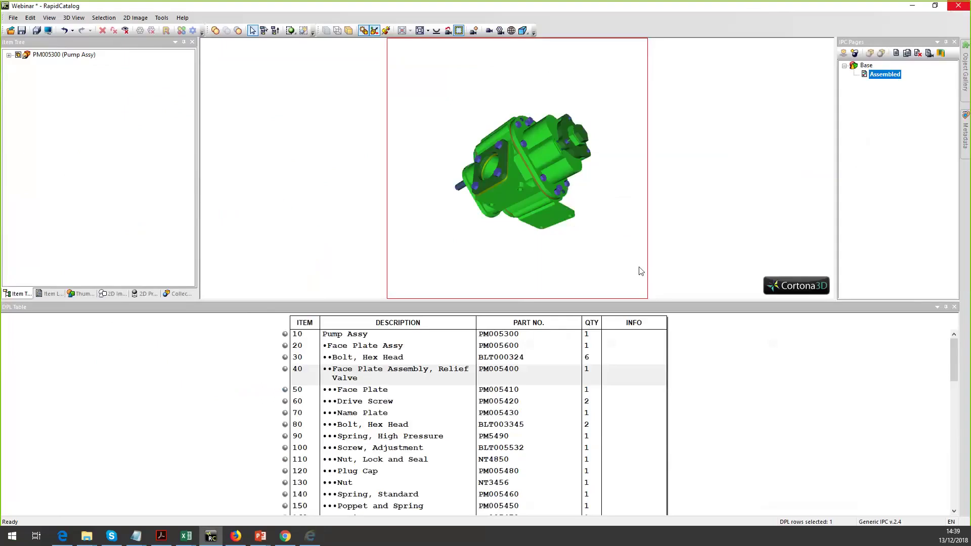
- Reorient and enlarge the pump so both flanges and the face plate show, and update the Assembled page with this view
drag(629, 141, 642, 175)
scroll(625, 209, up, 2)
click(930, 53)
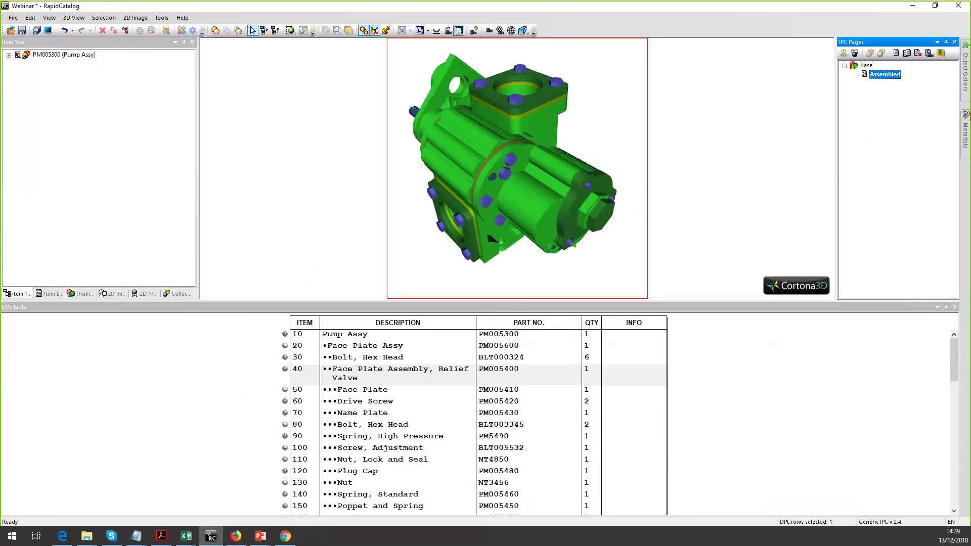
- Insert a new IPC page under Assembled, name it Casing and activate it
click(907, 54)
click(897, 84)
text(Casing)
key(Return)
double_click(898, 84)
- Delete everything on the Casing page except the casing, both flange gaskets, both straight flanges and the eight BLT000350 hex head bolts
click(530, 90)
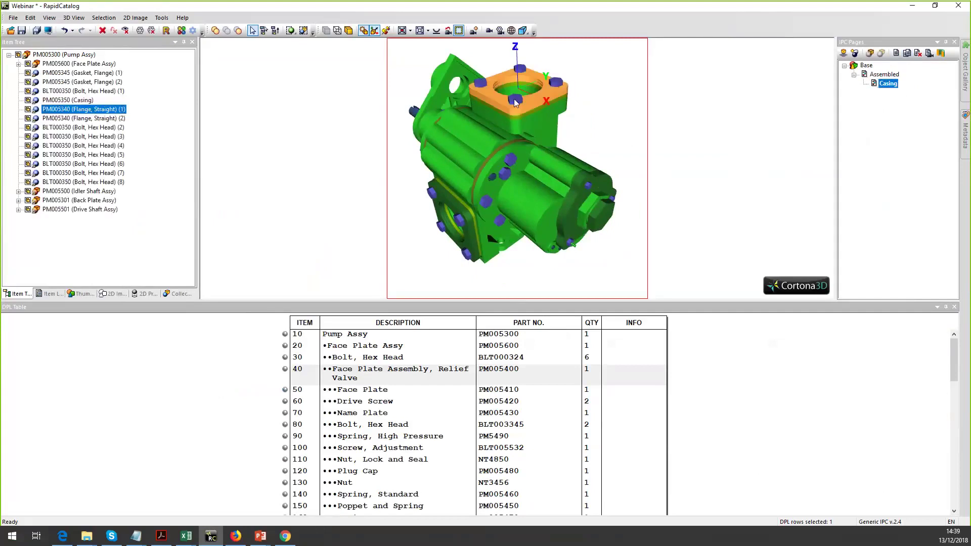
ctrl+click(480, 81)
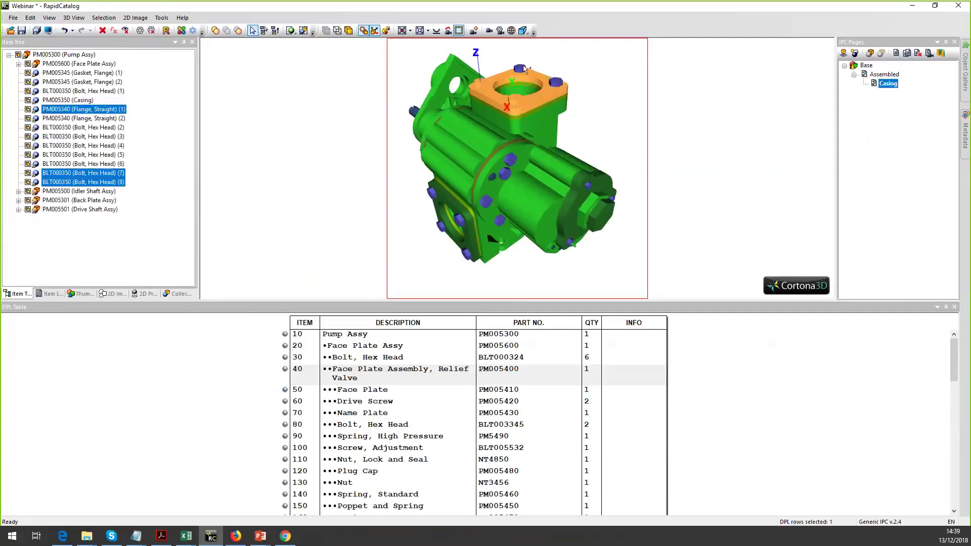
ctrl+click(520, 68)
ctrl+click(559, 85)
ctrl+click(546, 108)
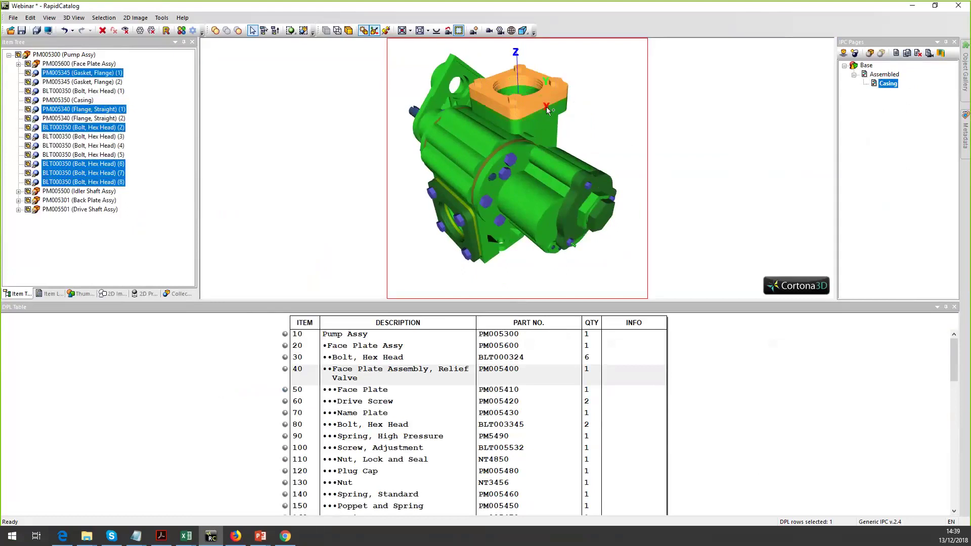
ctrl+click(531, 134)
ctrl+click(471, 212)
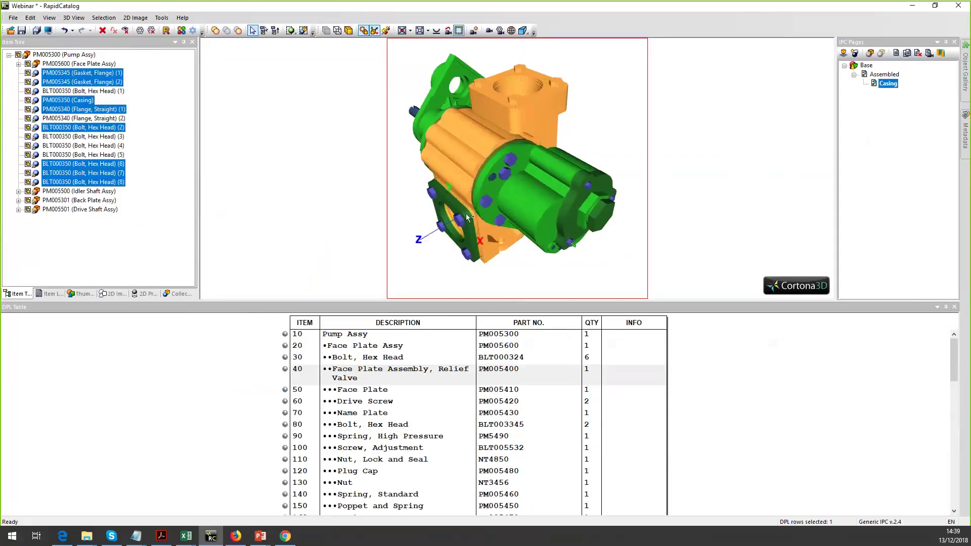
ctrl+click(465, 217)
ctrl+click(432, 195)
ctrl+click(432, 195)
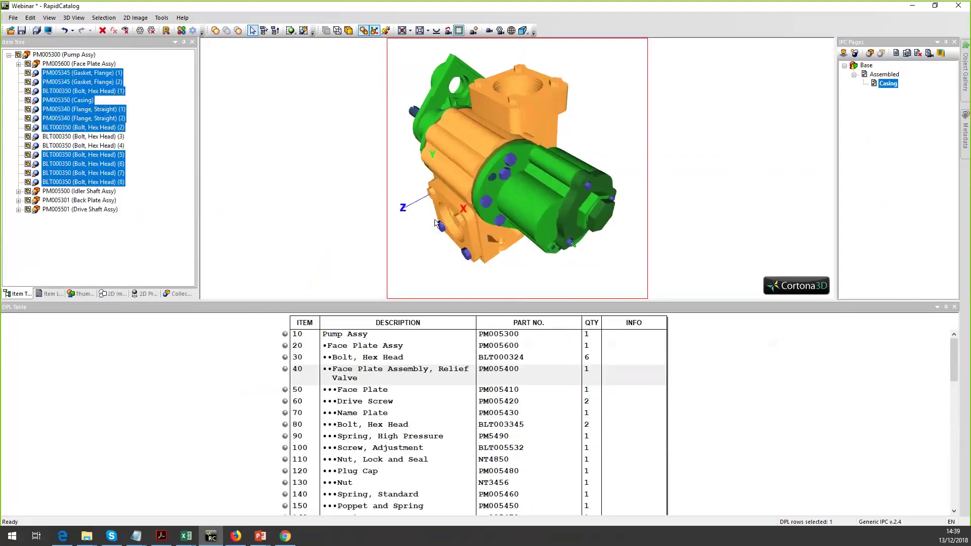
ctrl+click(440, 227)
ctrl+click(466, 254)
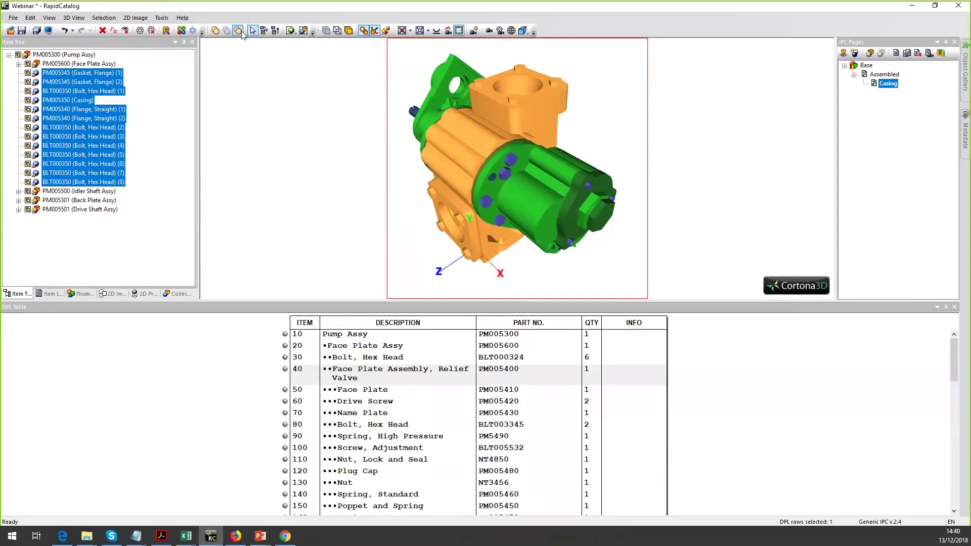
click(264, 31)
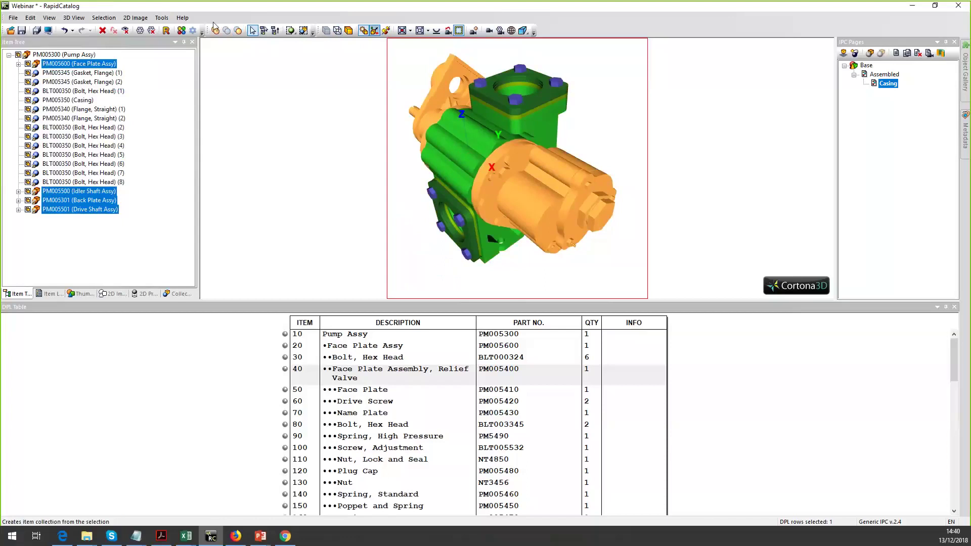
click(102, 31)
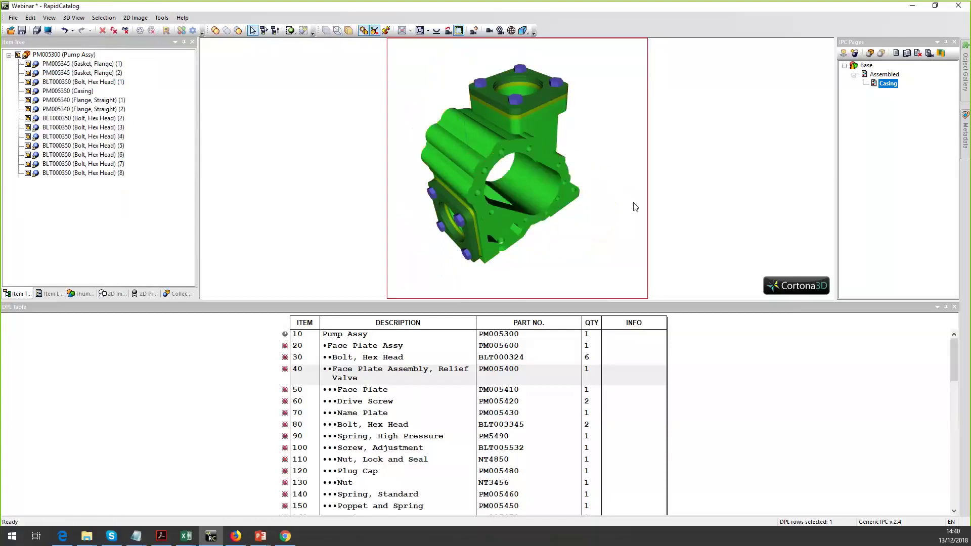
- Deactivate the Casing page's DPL rows whose geometry has been deleted
right_click(893, 84)
mouse_move(908, 245)
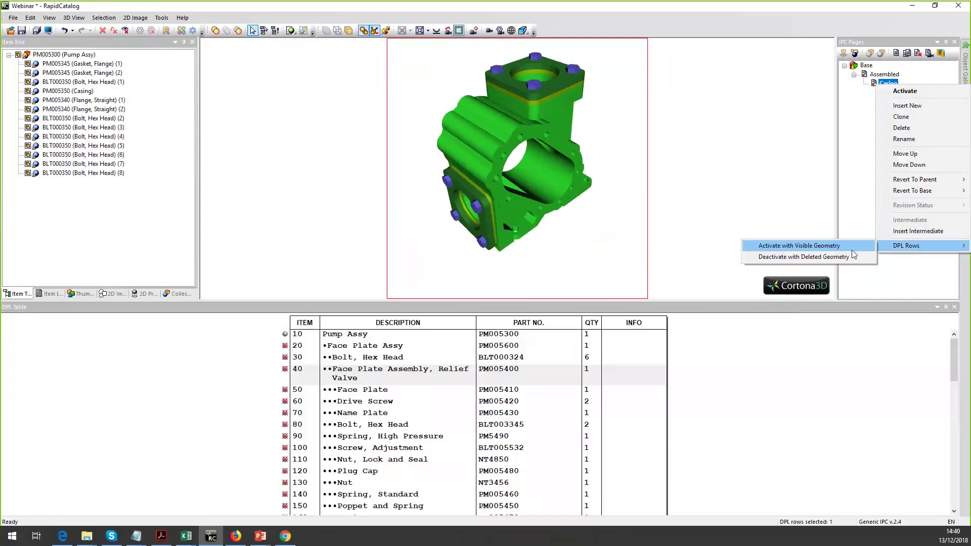
click(849, 256)
- Explode the side flange, its gasket and four bolts outward from the casing with the Explosion Wizard
drag(404, 169, 498, 255)
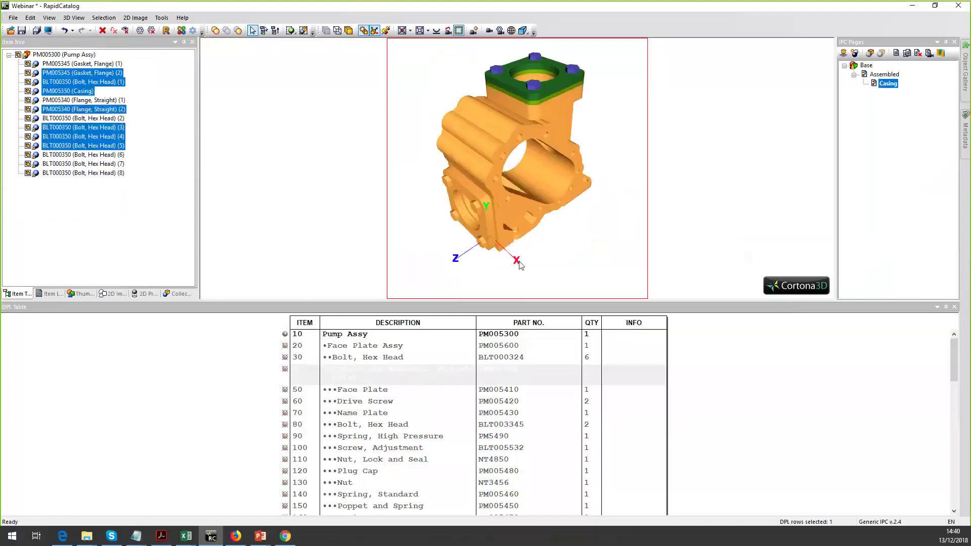
click(854, 54)
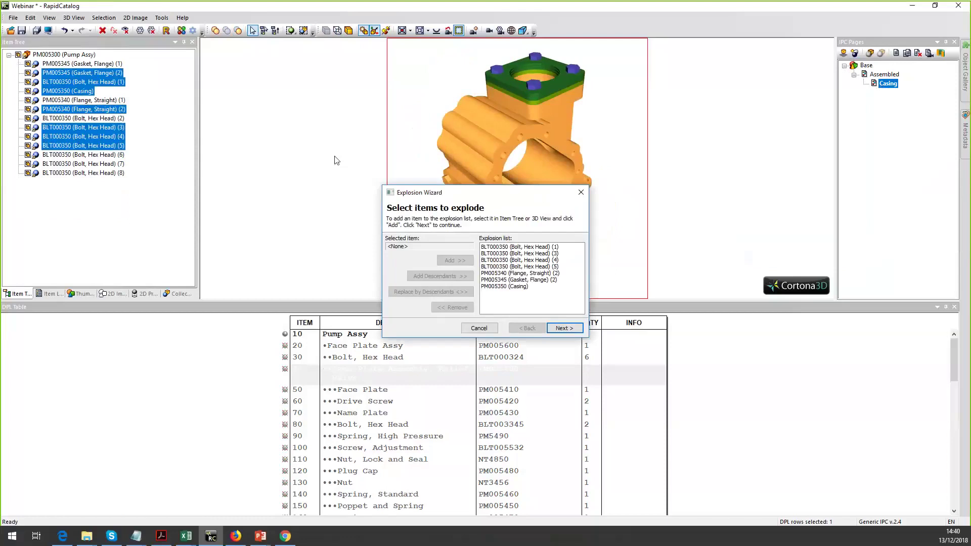
click(564, 328)
click(371, 292)
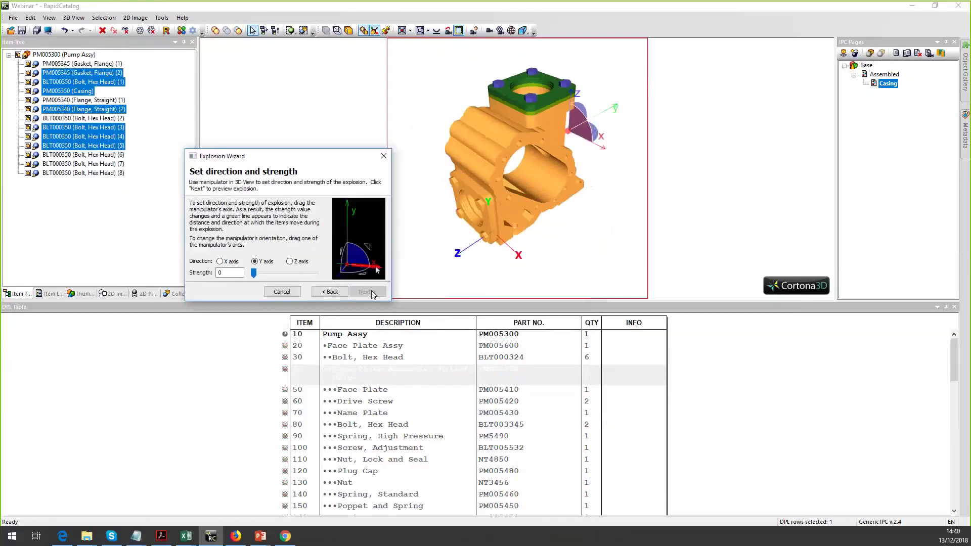
drag(568, 133, 462, 208)
click(366, 292)
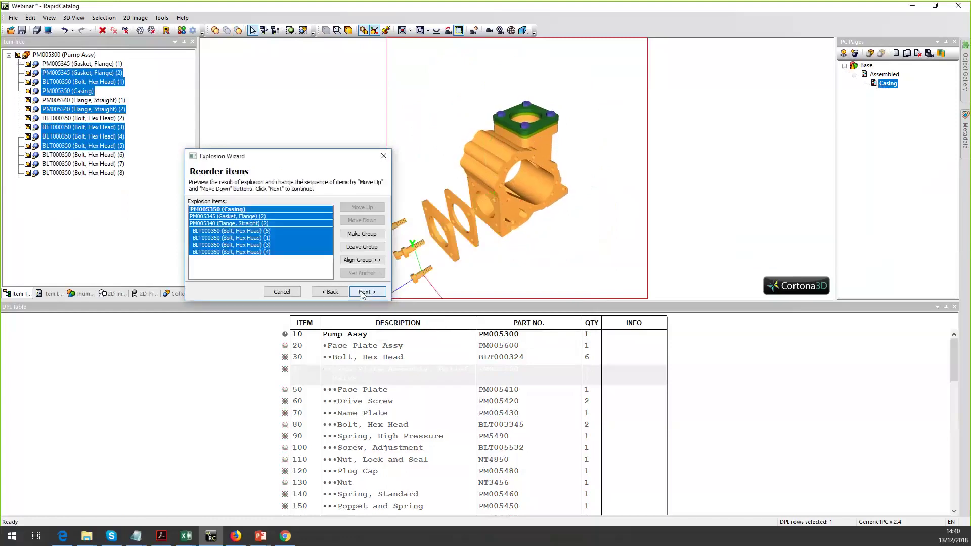
click(363, 293)
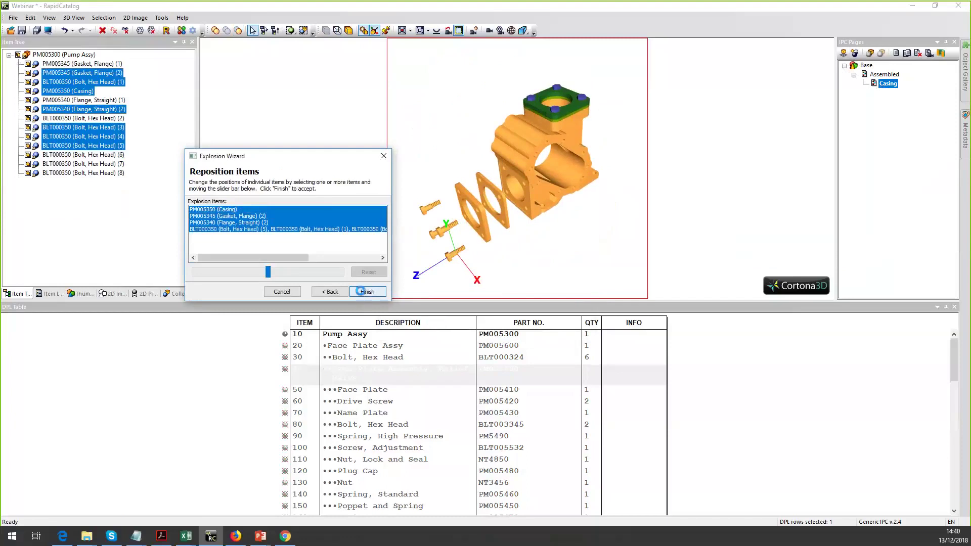
click(362, 292)
- Explode the upper flange, its gasket and four bolts straight up from the casing as a new explosion collection
click(584, 139)
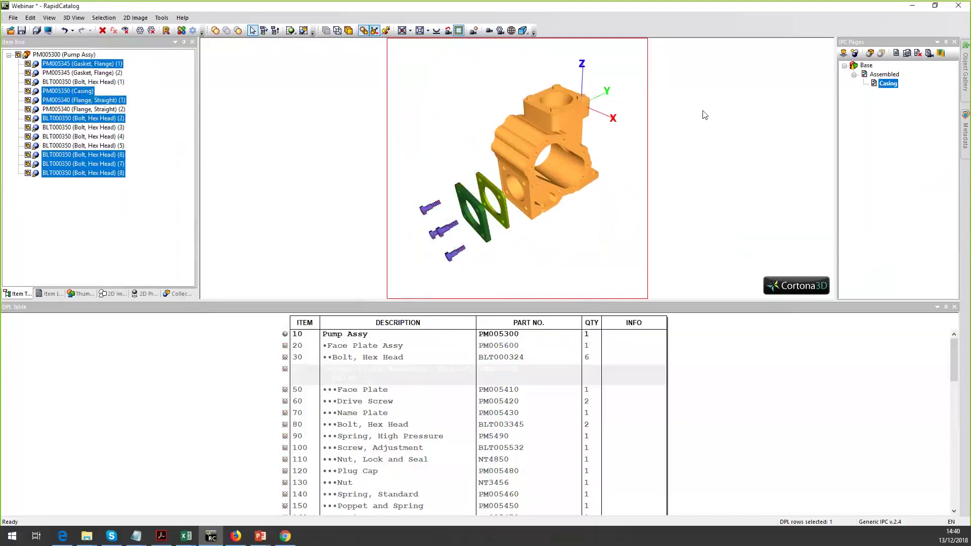
click(855, 53)
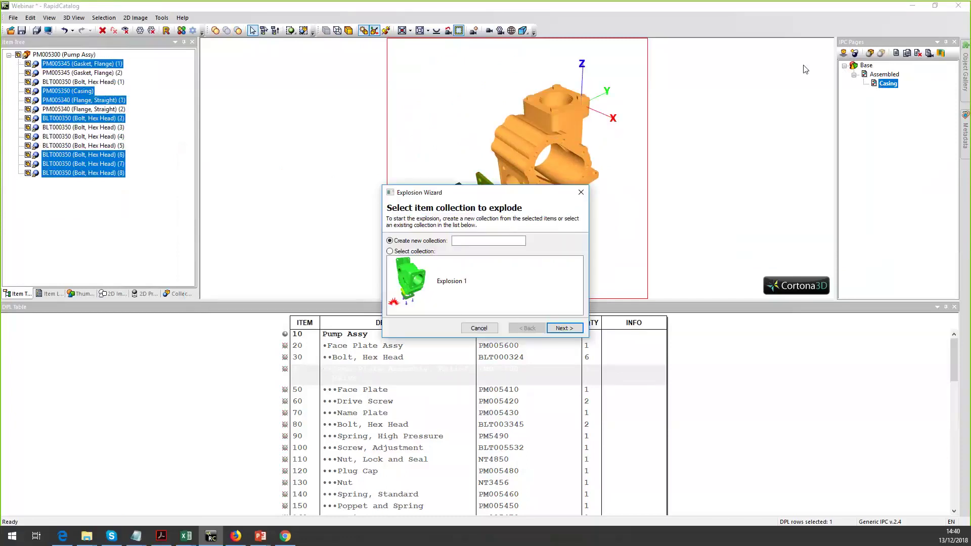
click(564, 328)
click(563, 328)
click(564, 328)
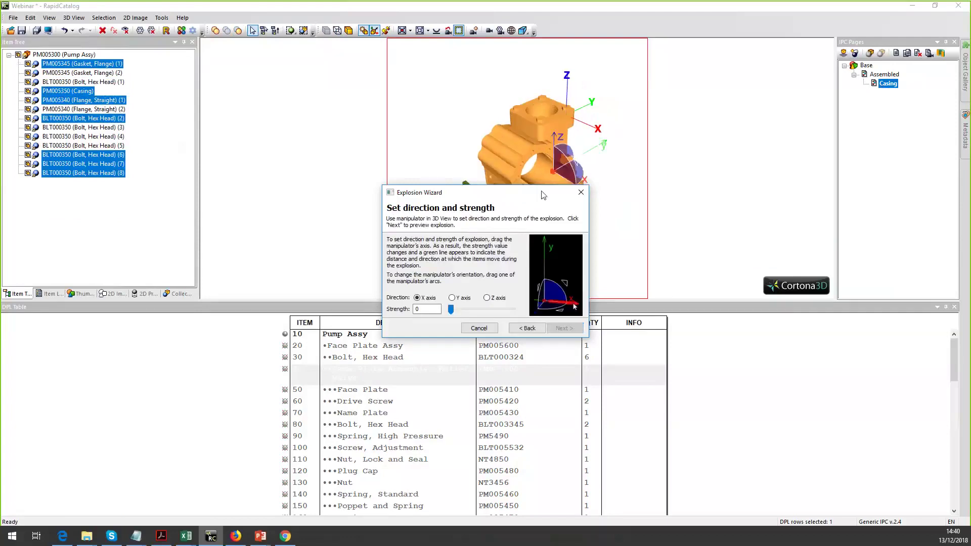
drag(543, 195, 392, 168)
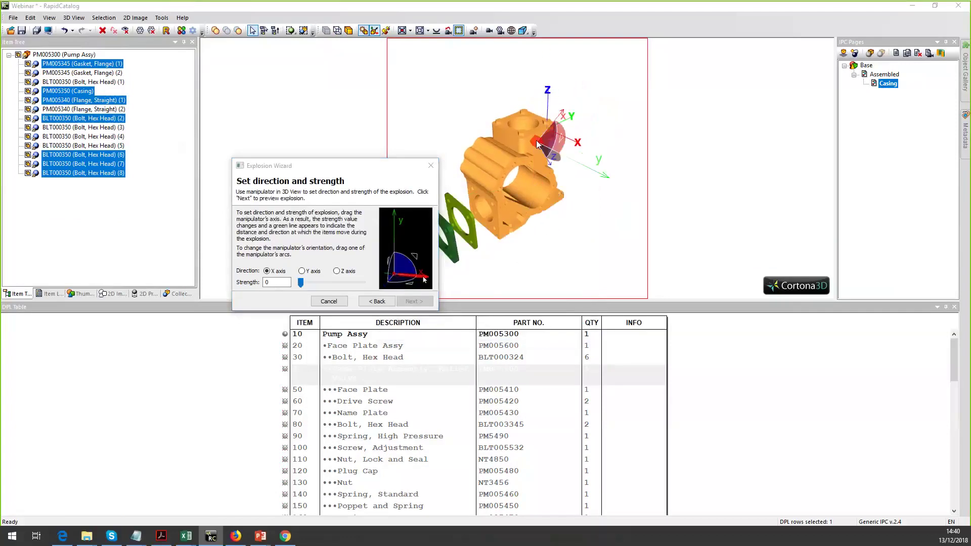
drag(537, 144, 537, 74)
click(409, 301)
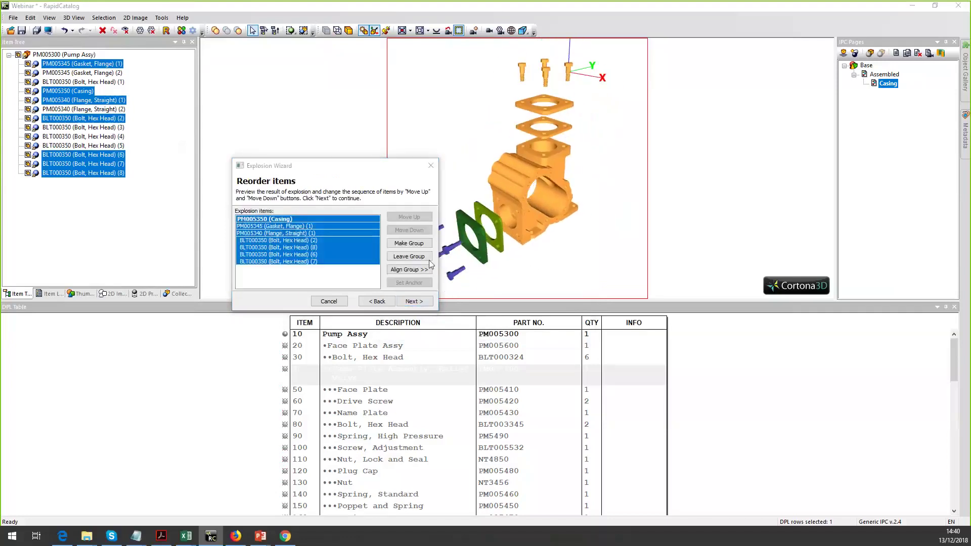
click(416, 301)
click(425, 303)
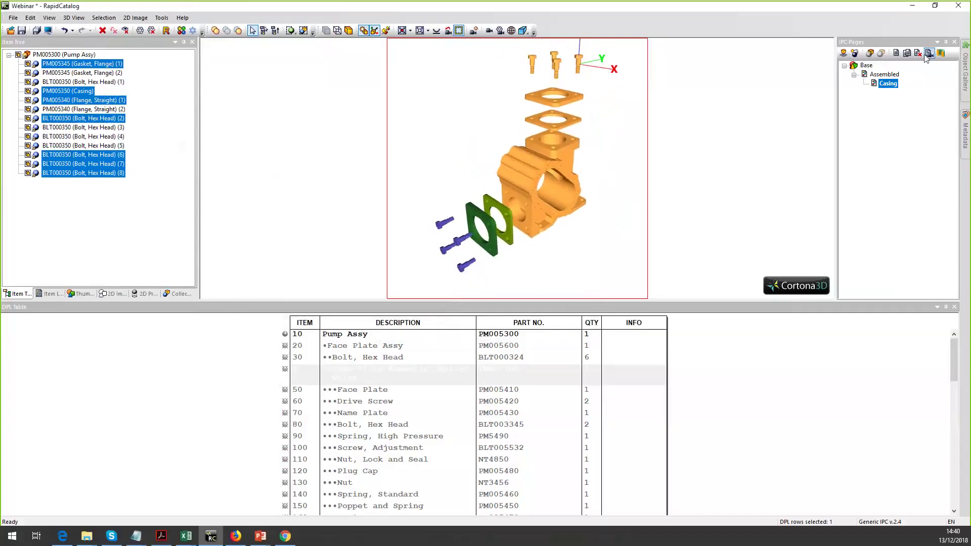
click(627, 152)
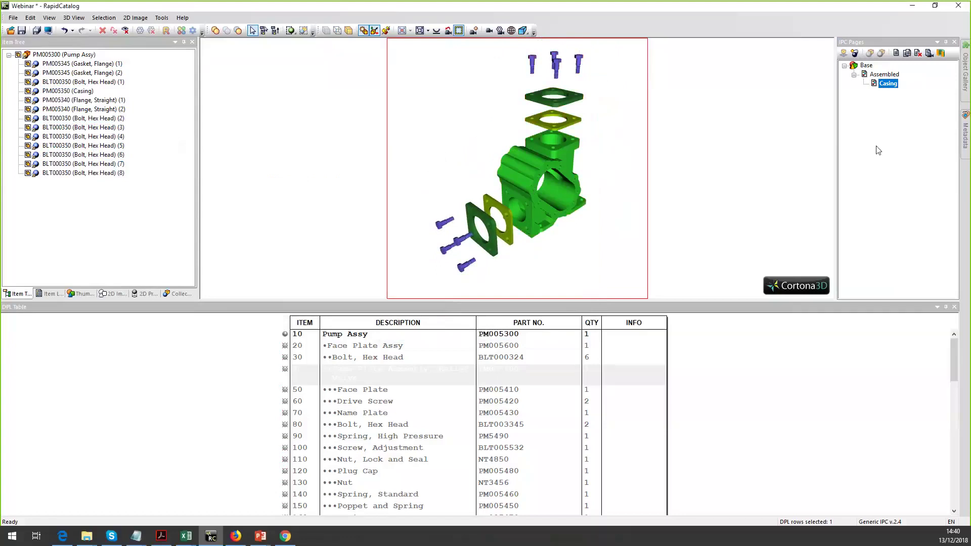
- Select the PM005600 Face Plate Assy in the Assembled page's item tree and find it in the DPL
click(886, 75)
click(484, 190)
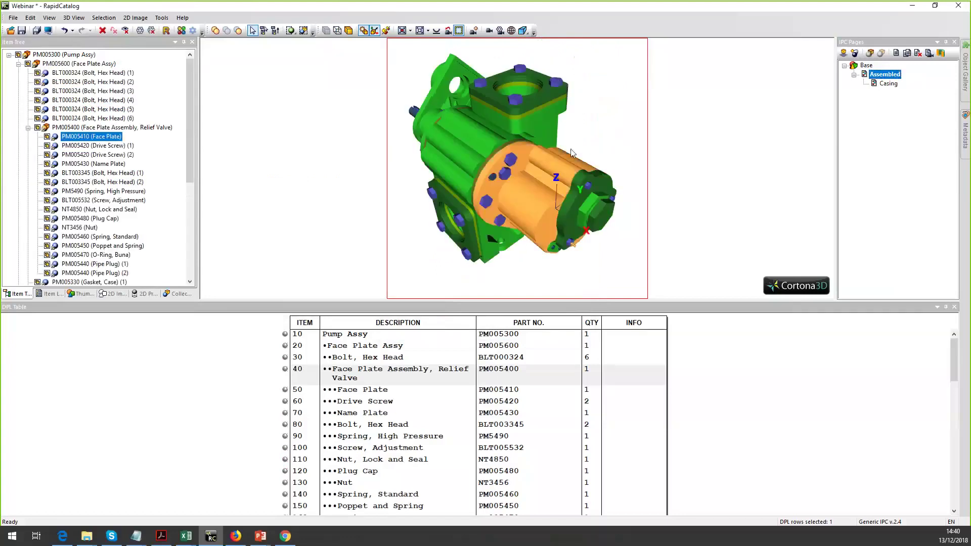
click(601, 140)
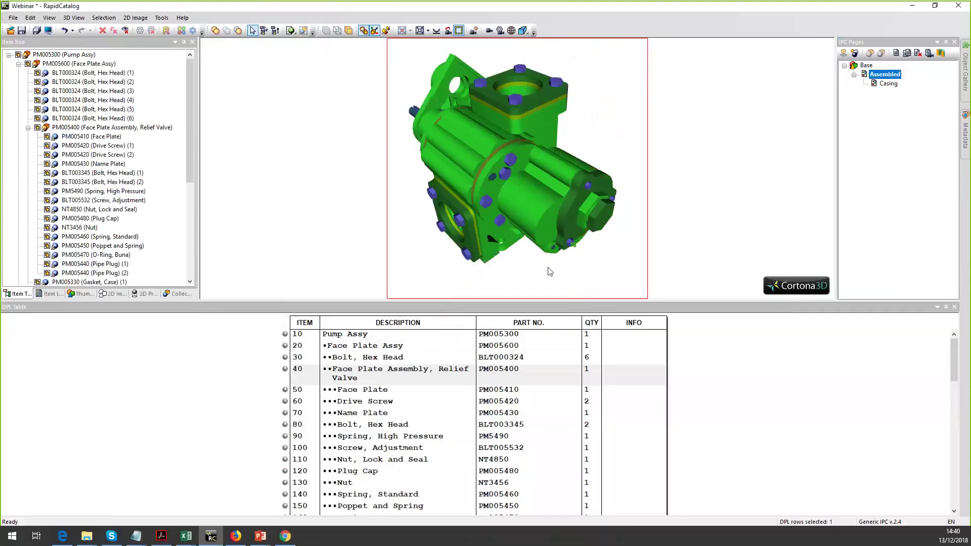
click(566, 173)
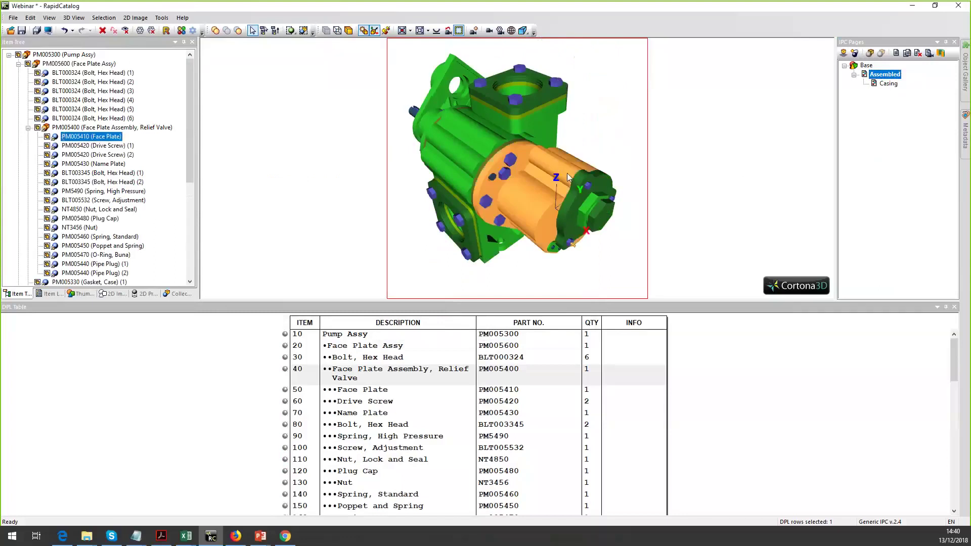
click(75, 64)
right_click(98, 62)
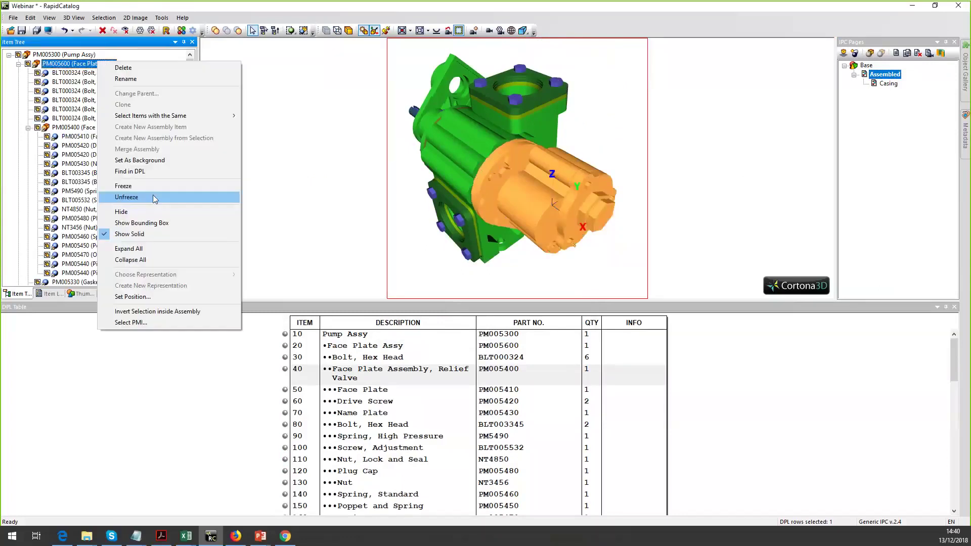
click(134, 171)
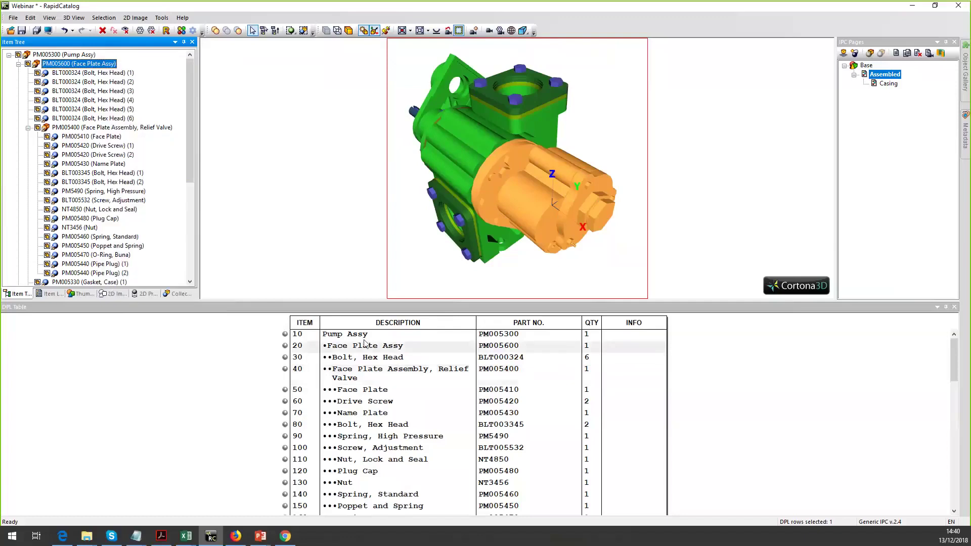
- Deactivate DPL rows 30 to 190, the components beneath the Face Plate Assy, on the Assembled page
click(312, 346)
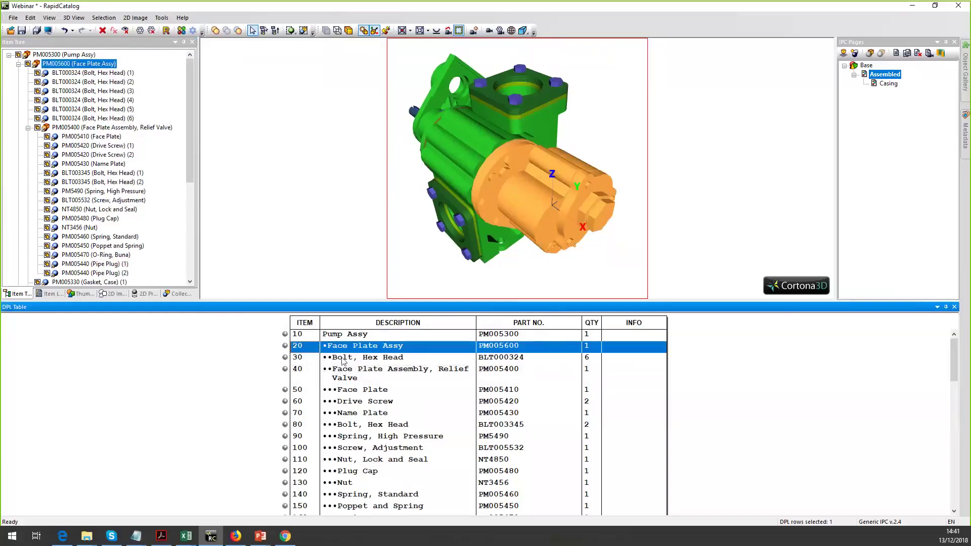
scroll(346, 384, down, 2)
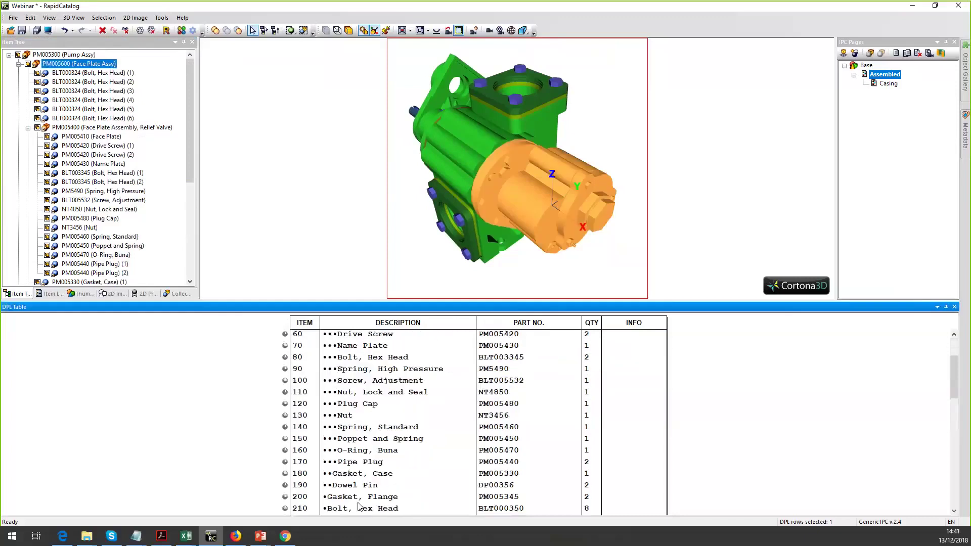
shift+click(354, 484)
scroll(368, 459, up, 2)
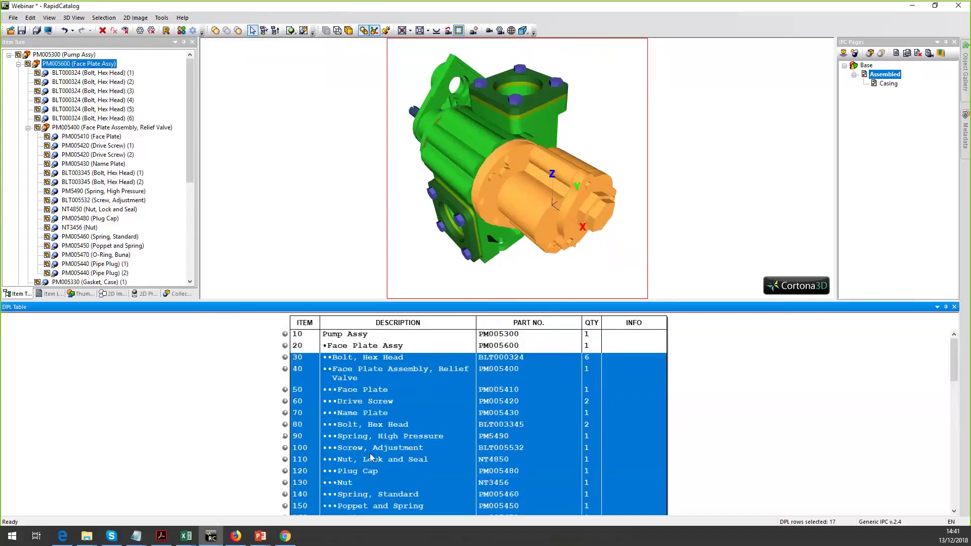
right_click(360, 367)
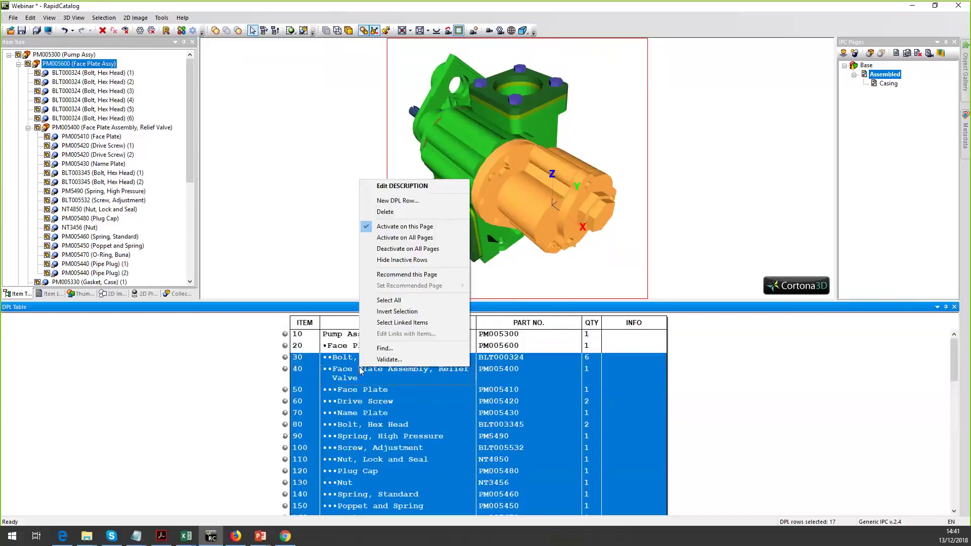
click(415, 227)
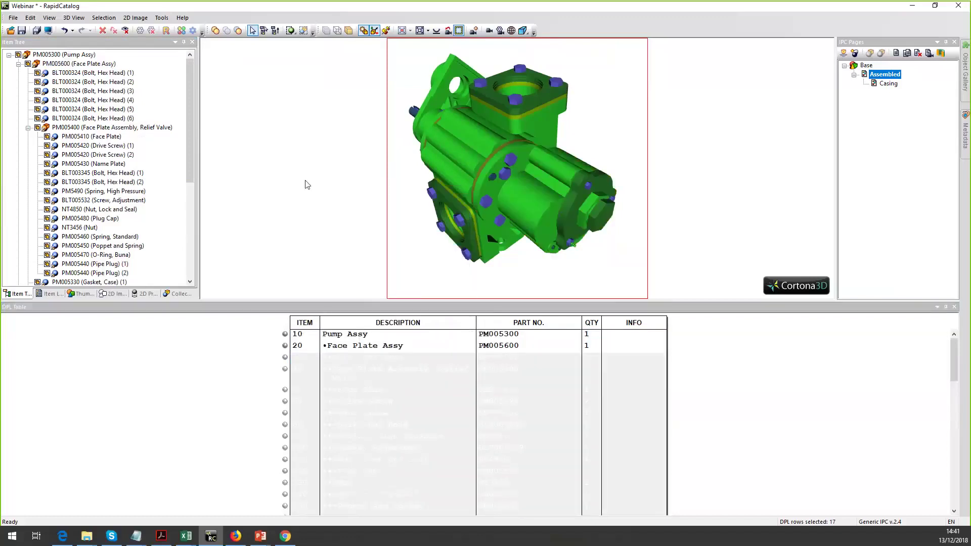
click(776, 398)
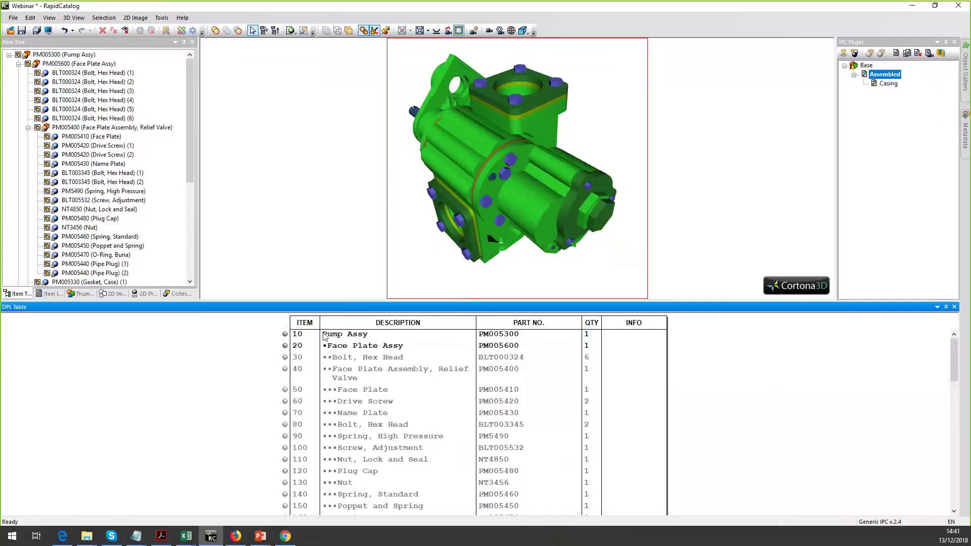
- Change the description of DPL item 20 to "Face Plate Assembly"
click(377, 348)
click(405, 351)
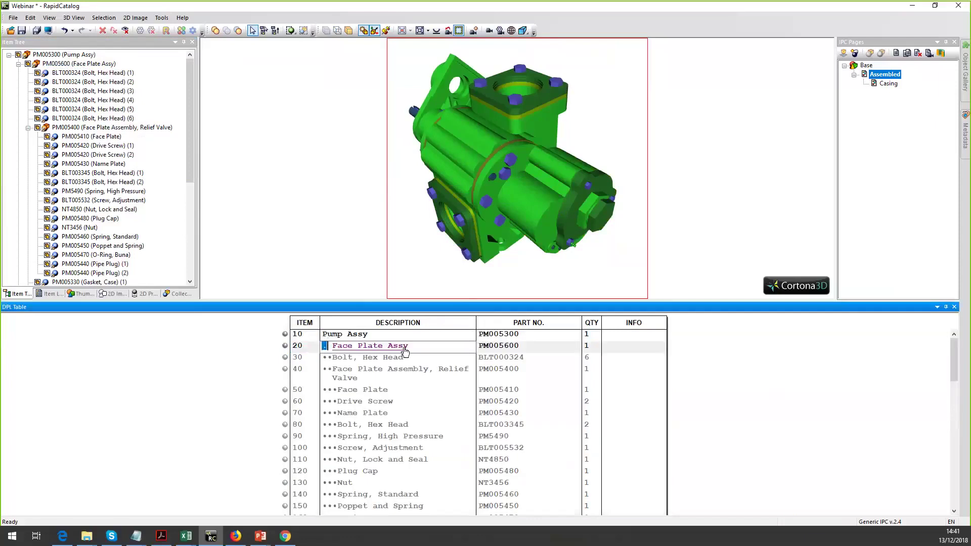
click(415, 345)
key(BackSpace)
text(embled)
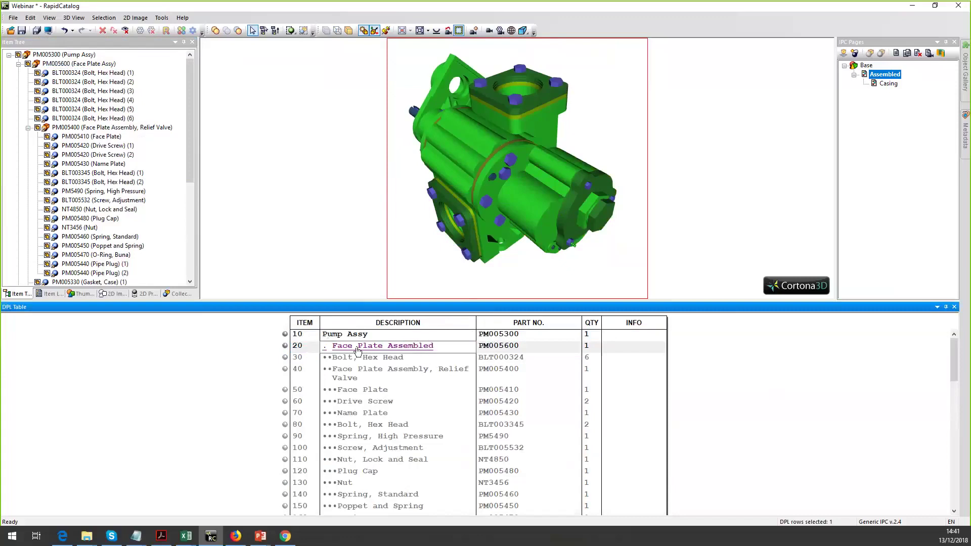
key(BackSpace)
key(BackSpace)
text(y)
click(505, 349)
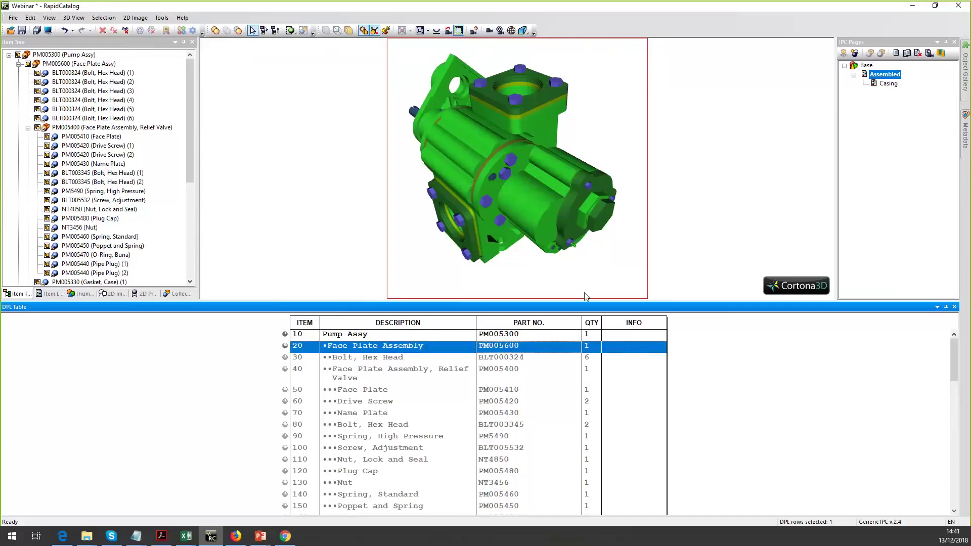
click(648, 261)
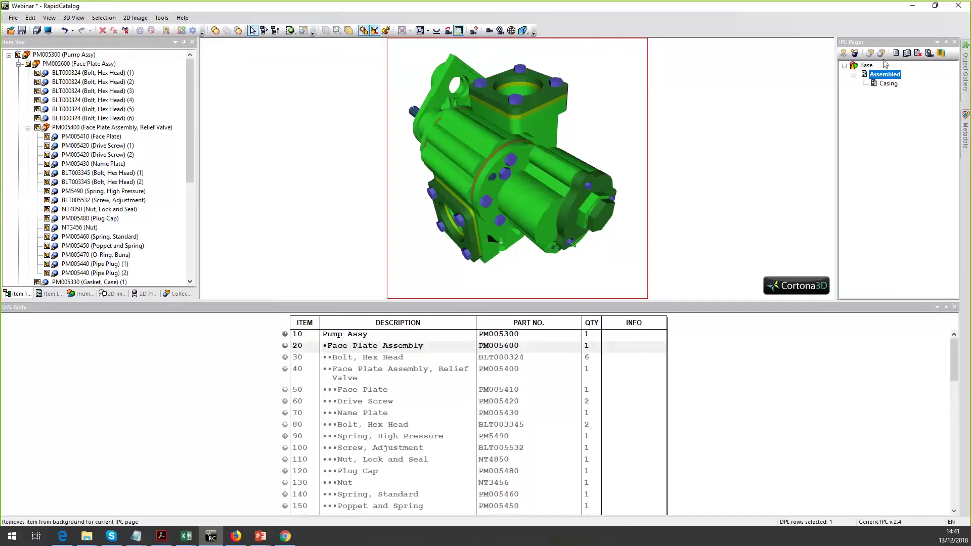
- Capture the Assembled page's 3D view as a 1375 x 1375 pixel image attached to the project, named "Assembled"
click(889, 84)
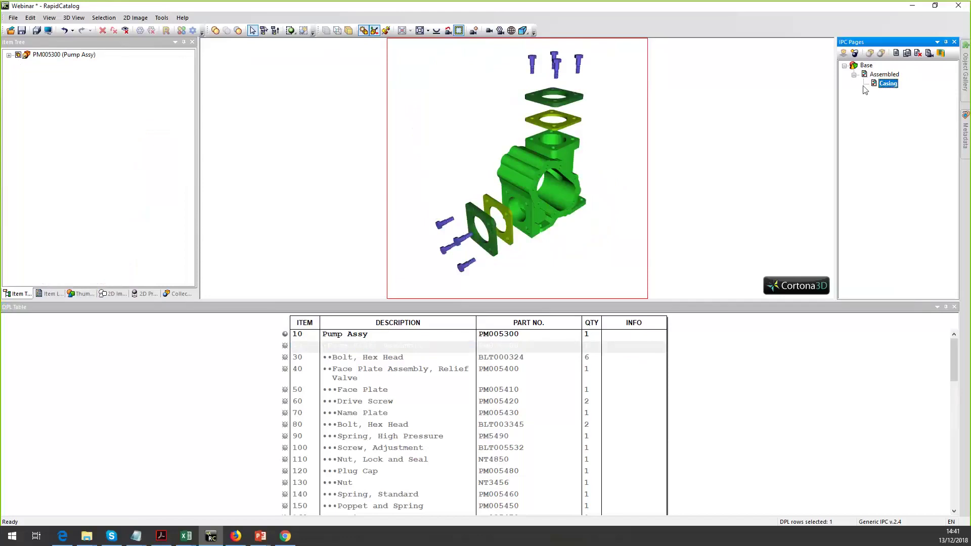
click(884, 74)
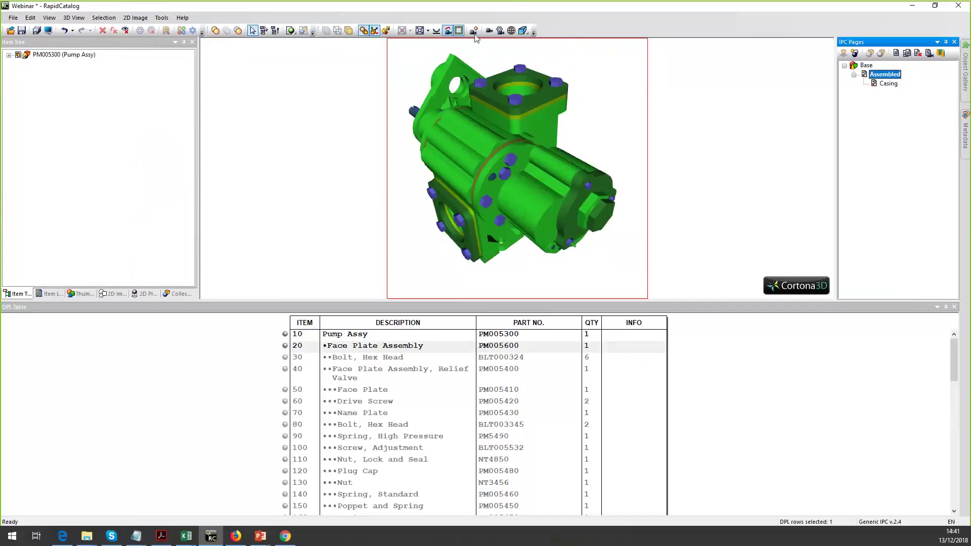
click(136, 18)
click(152, 84)
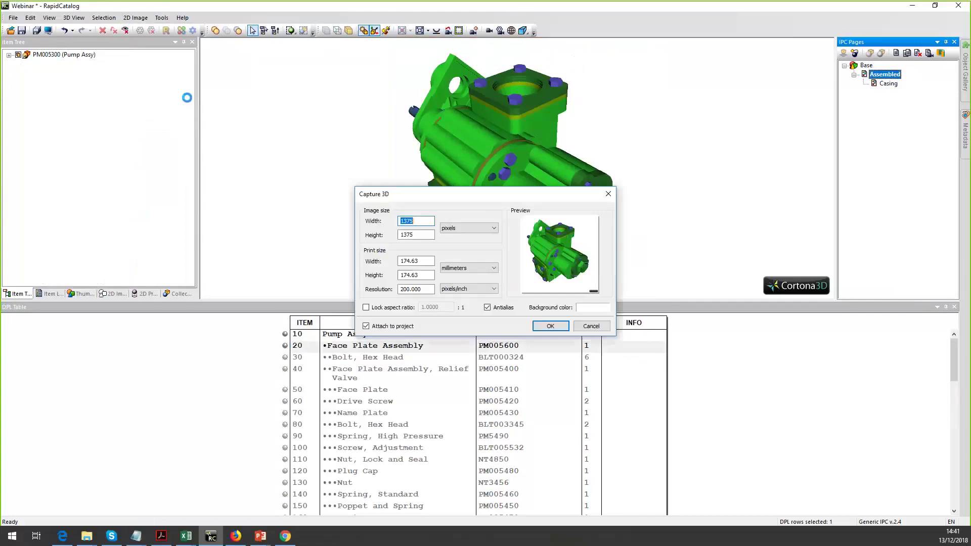
click(538, 324)
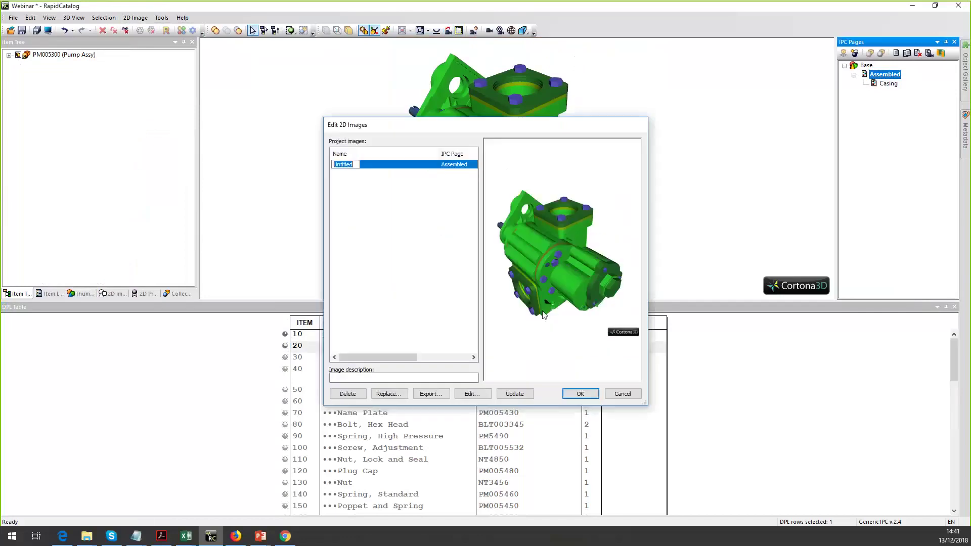
text(Assembled)
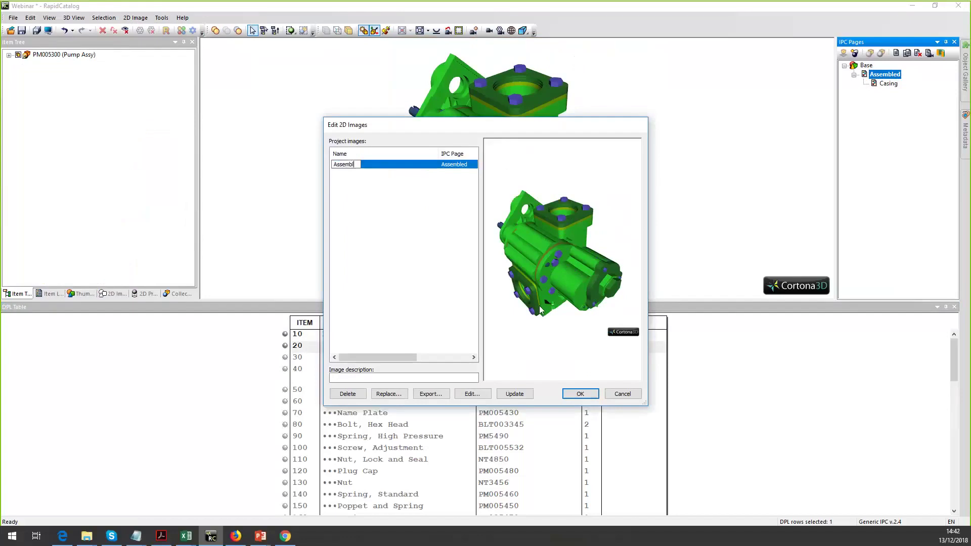
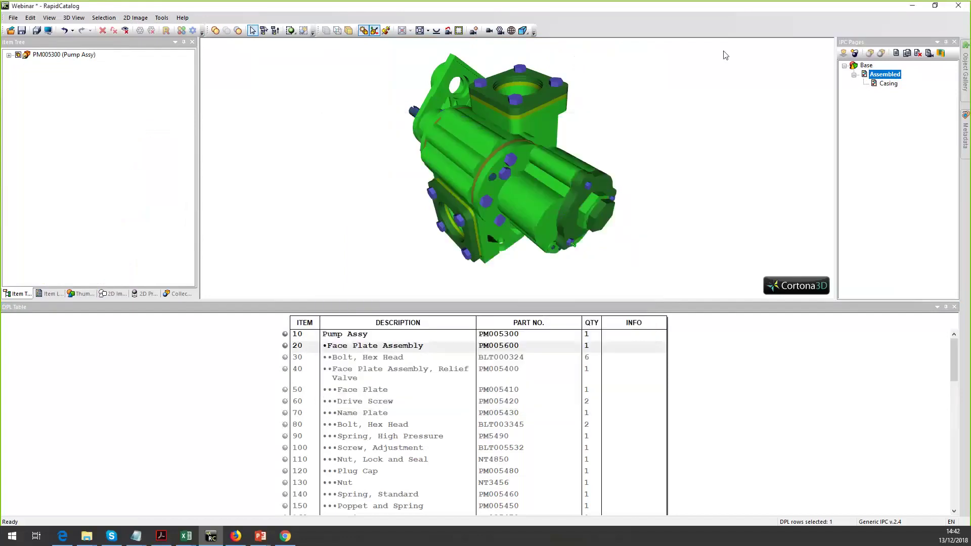
- Generate 2D line drawing previews with item callouts for the Assembled page and the Casing page
click(145, 293)
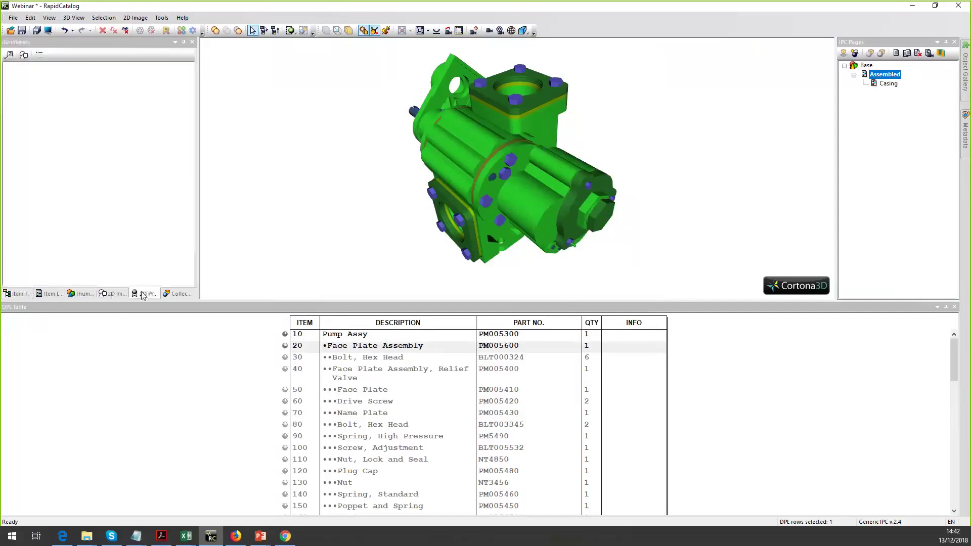
click(9, 55)
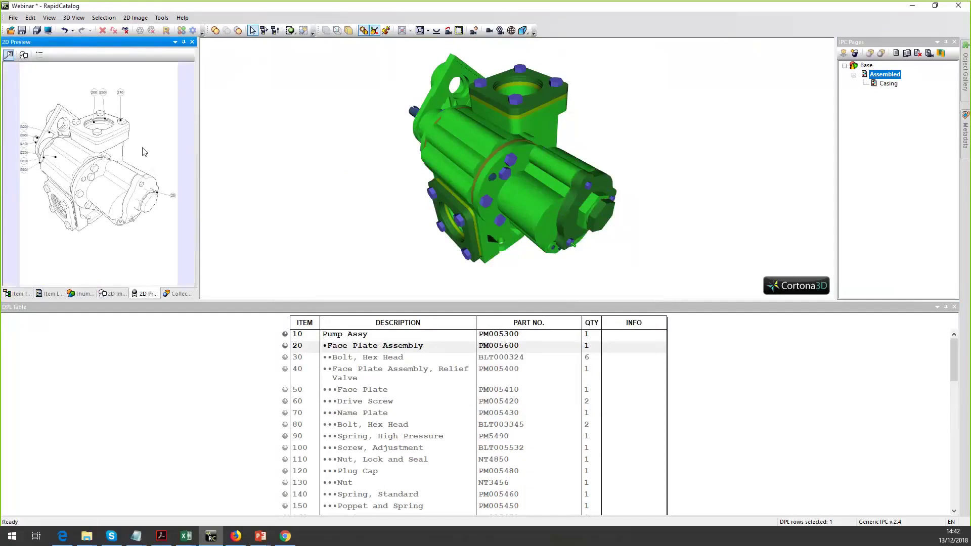
click(883, 83)
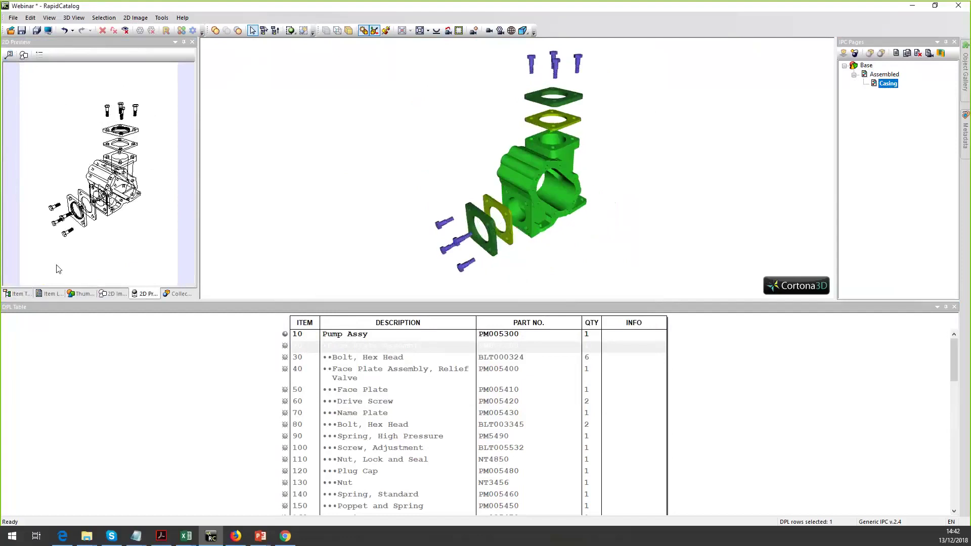
click(9, 55)
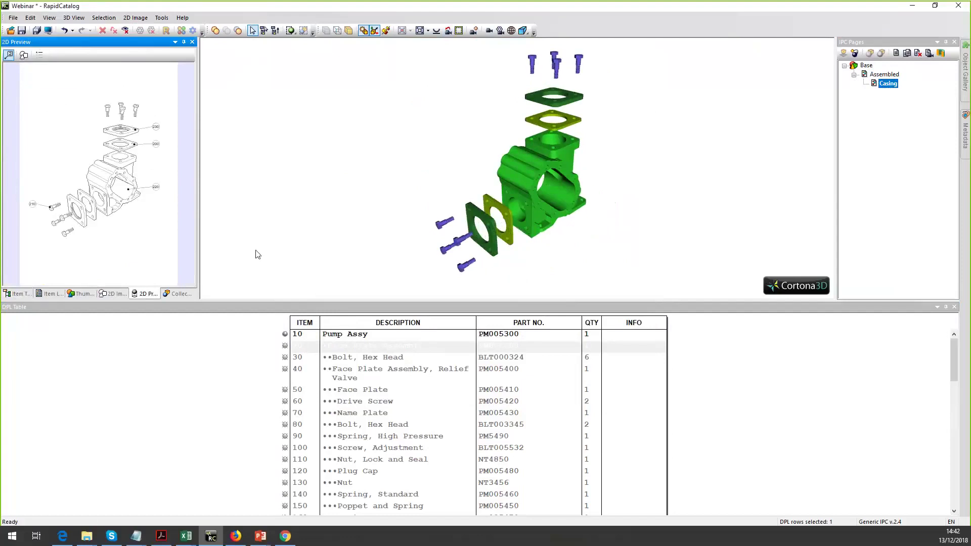
- Add the Casing page's 2D drawing to the project images under the name "Casing"
click(24, 55)
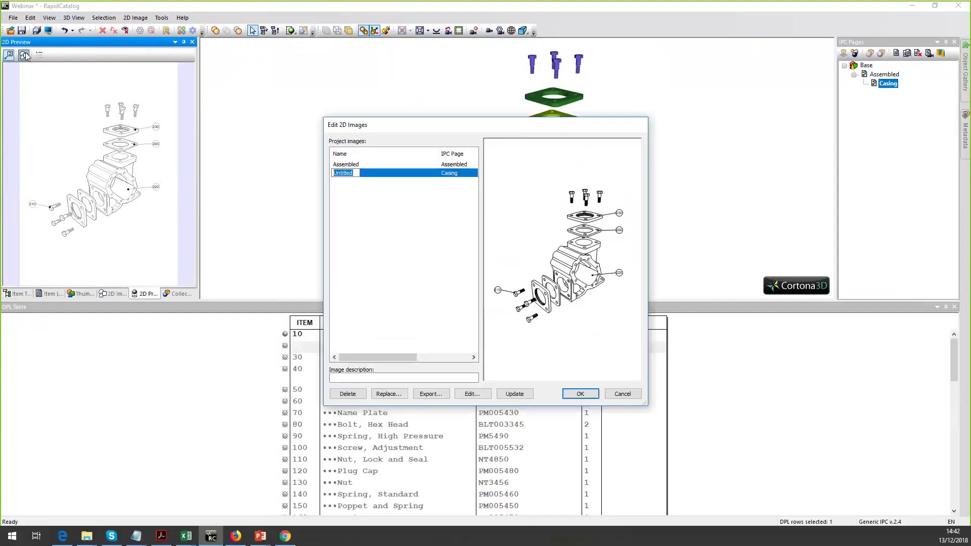
text(Casing)
key(Return)
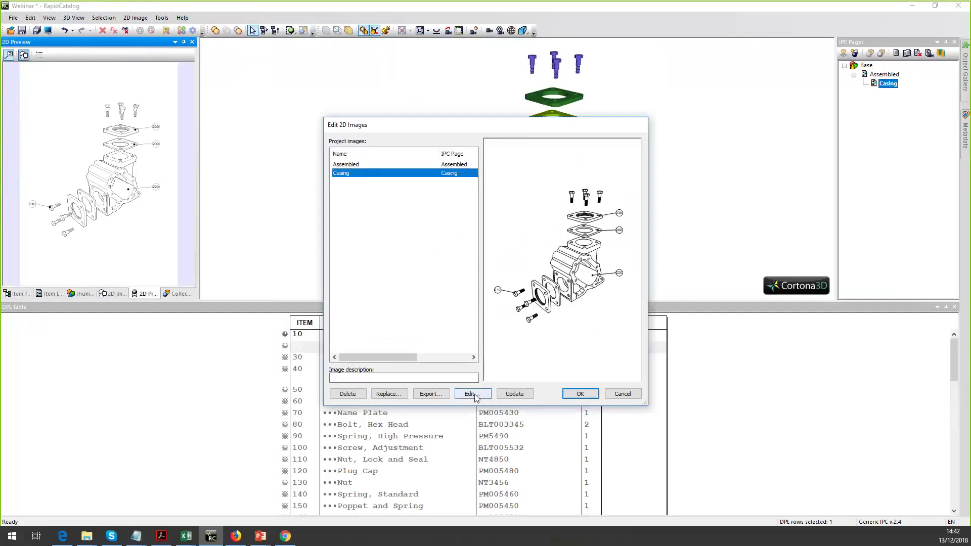
- Review the Casing image in Cortona2D Editor Pro, return to RapidCatalog and accept the project's 2D images
click(472, 397)
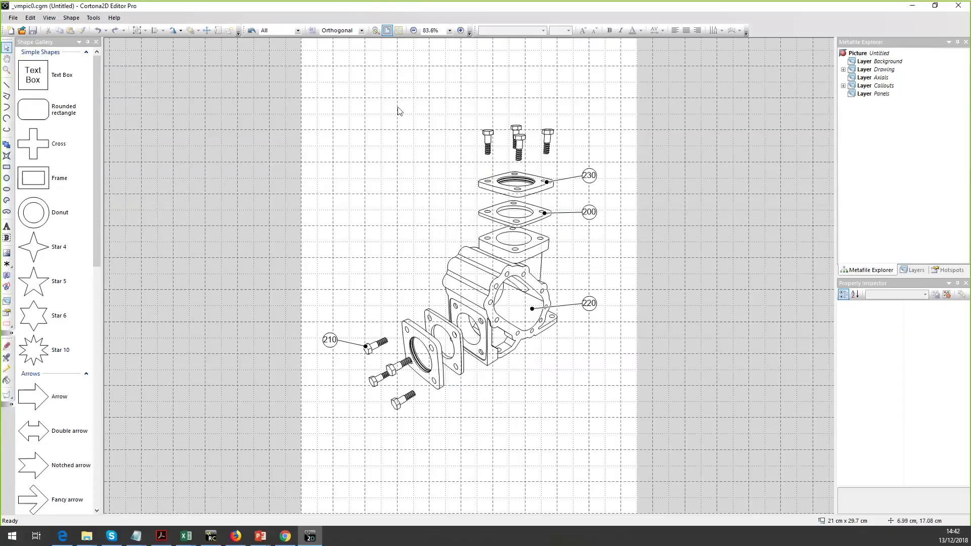
click(958, 6)
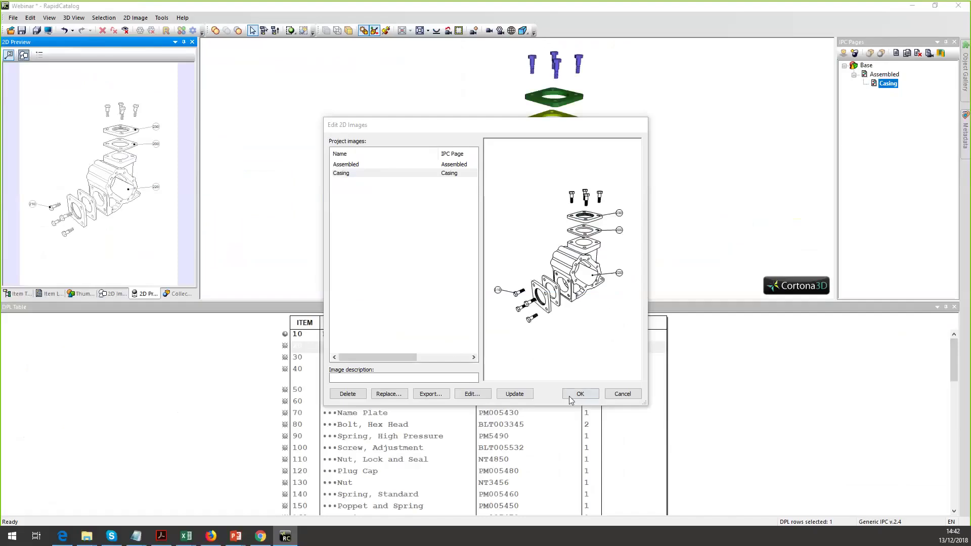
click(573, 397)
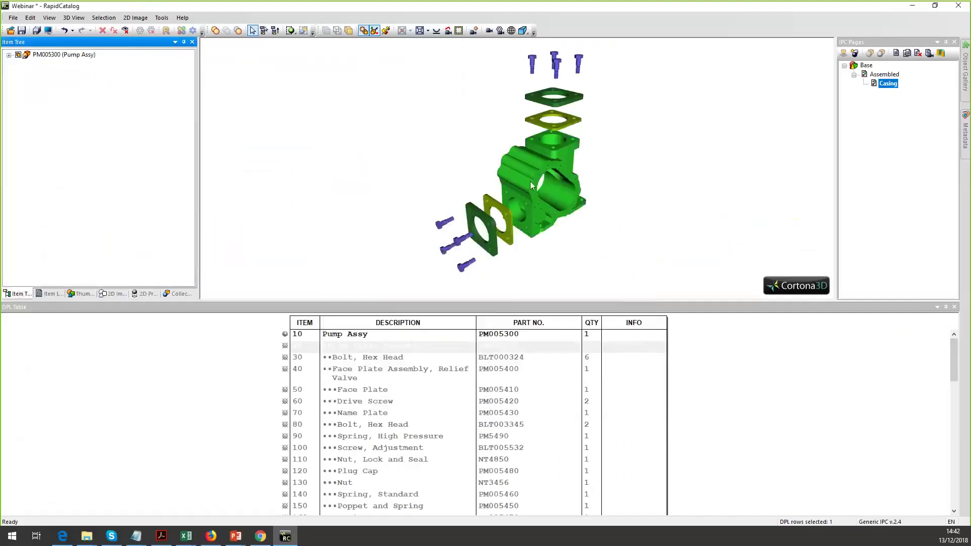
- Preview the catalog in the browser and inspect the Face Plate Assembly on the Assembled sheet and the straight flanges on the Casing sheet
click(48, 31)
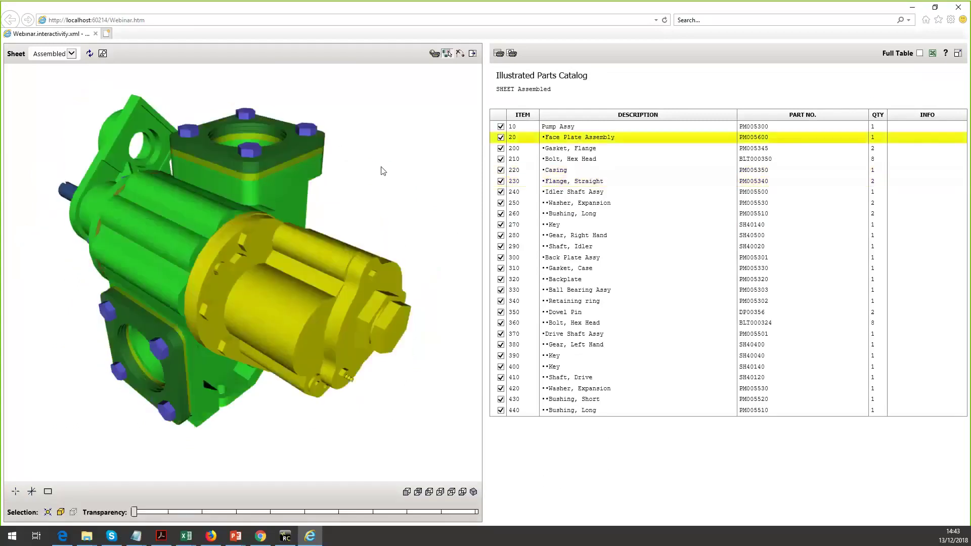
click(500, 137)
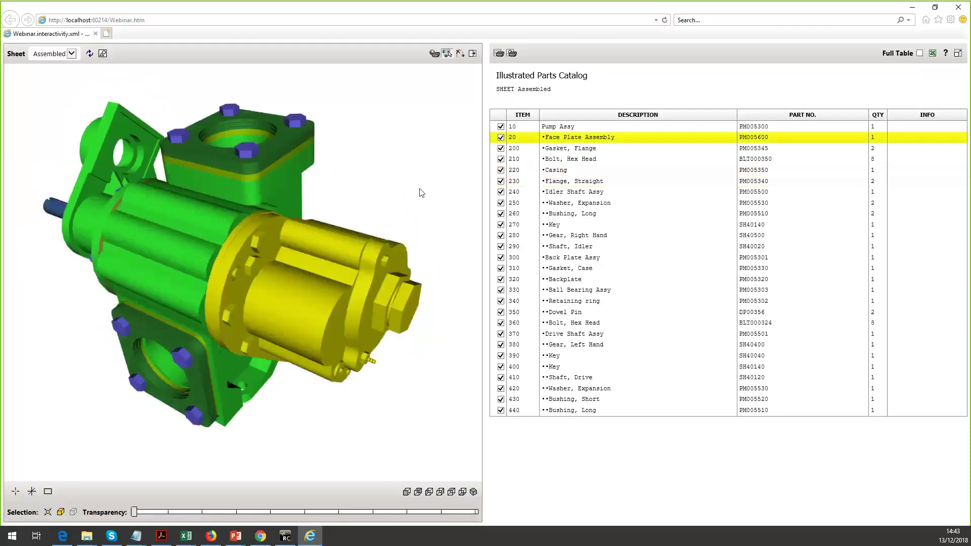
click(71, 55)
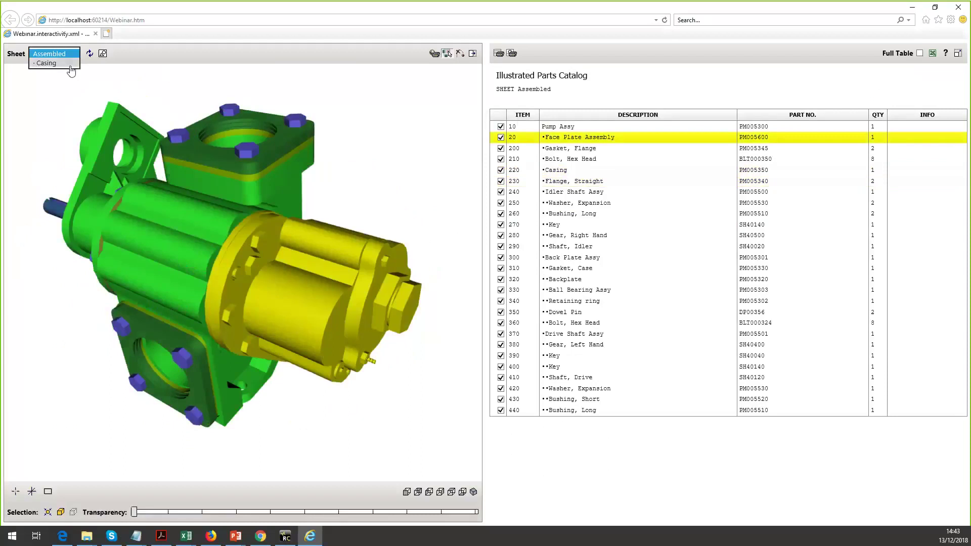
click(72, 65)
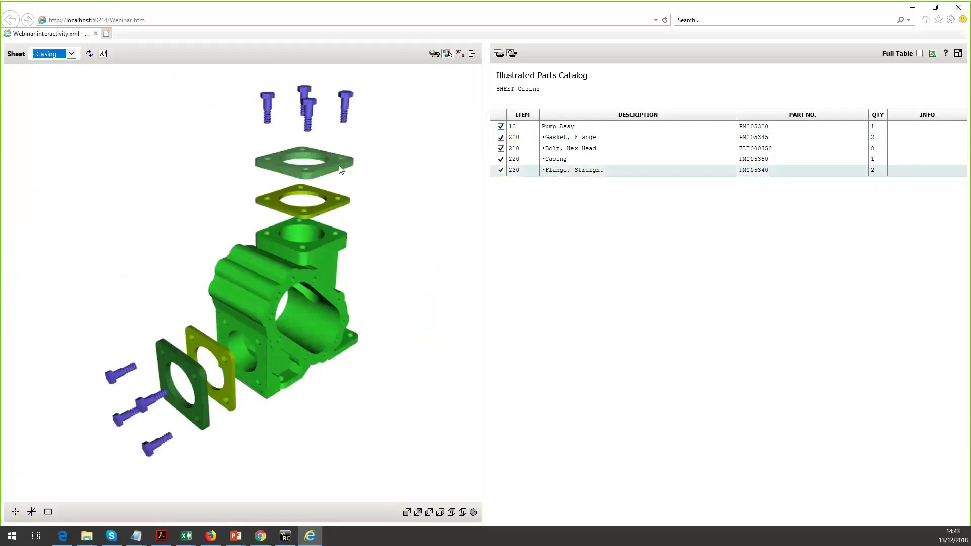
click(328, 190)
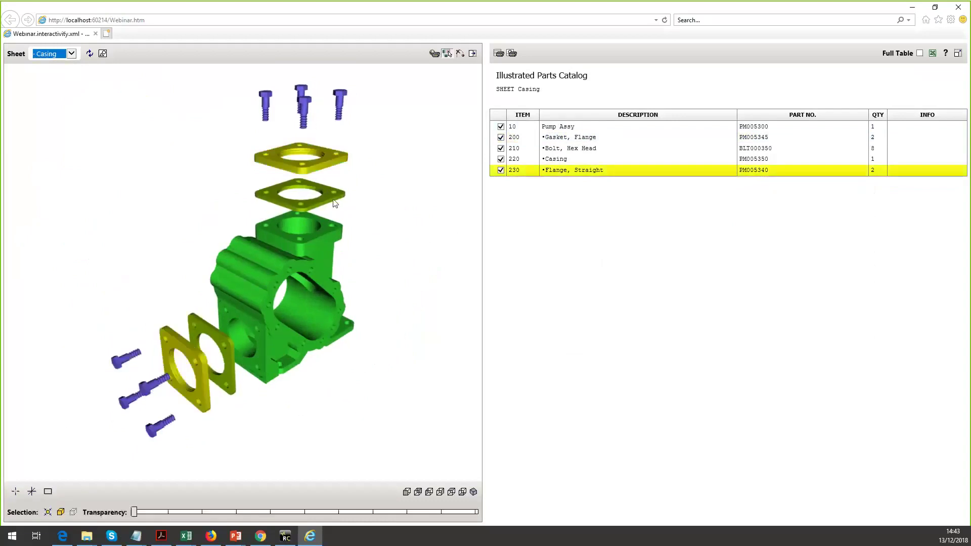
- Select the casing on the Casing sheet, inspect the 2D drawing's gasket and bolt callouts, and close the browser preview
click(340, 230)
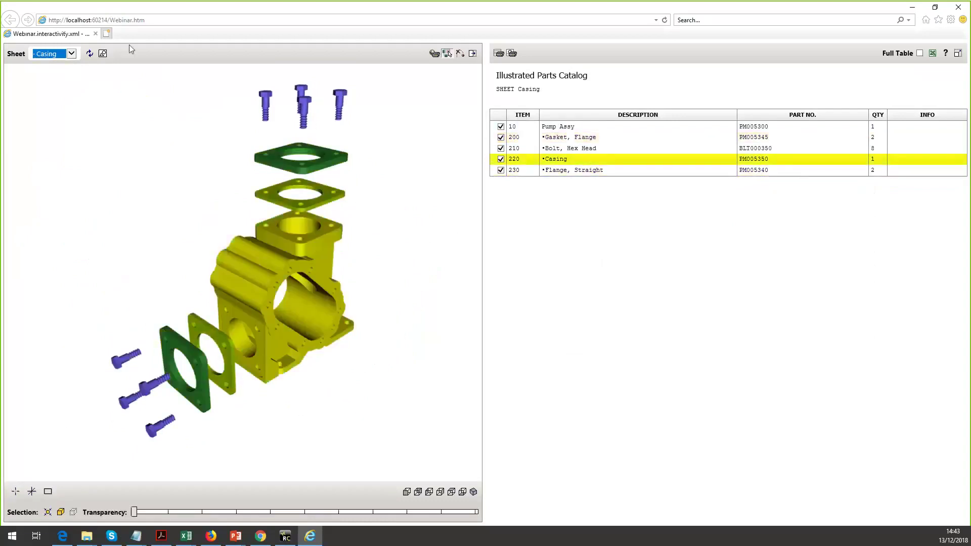
click(103, 54)
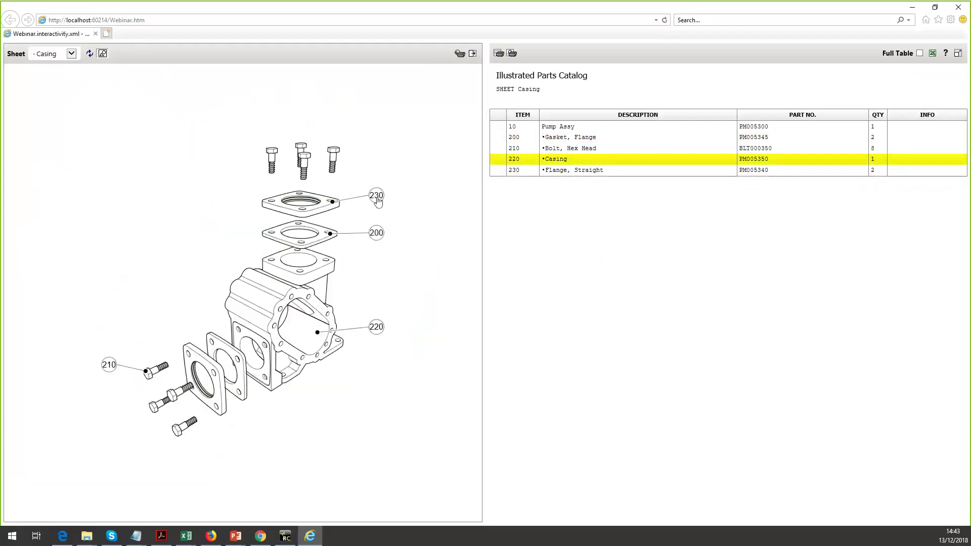
click(373, 231)
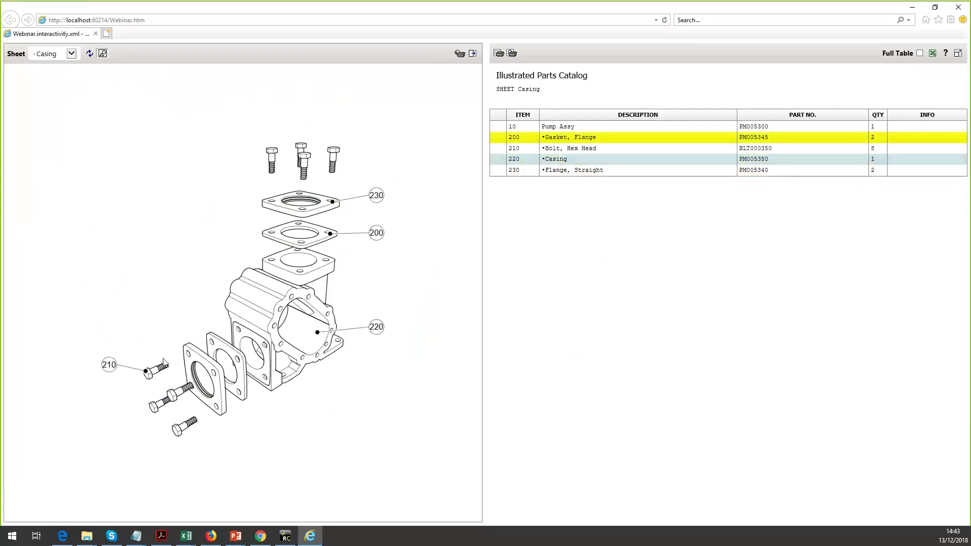
click(117, 371)
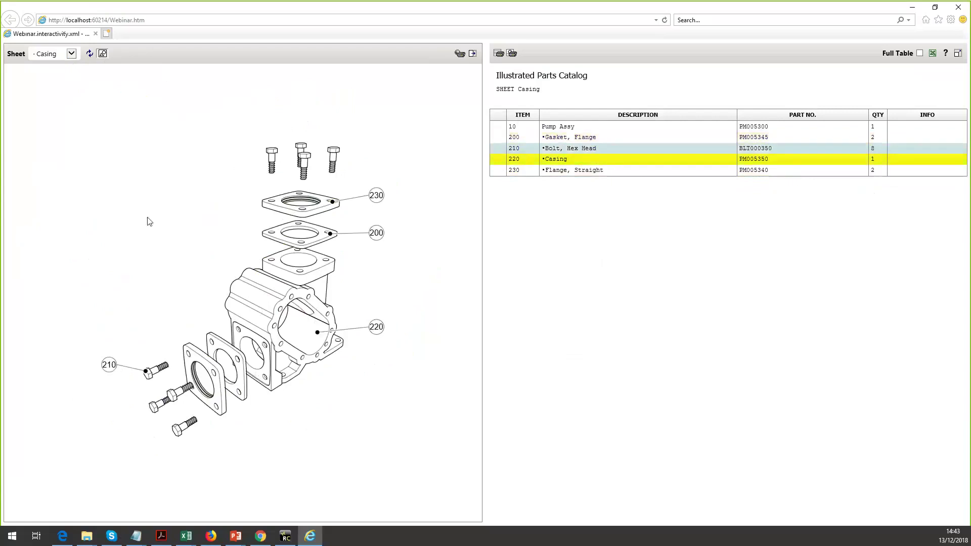
click(955, 7)
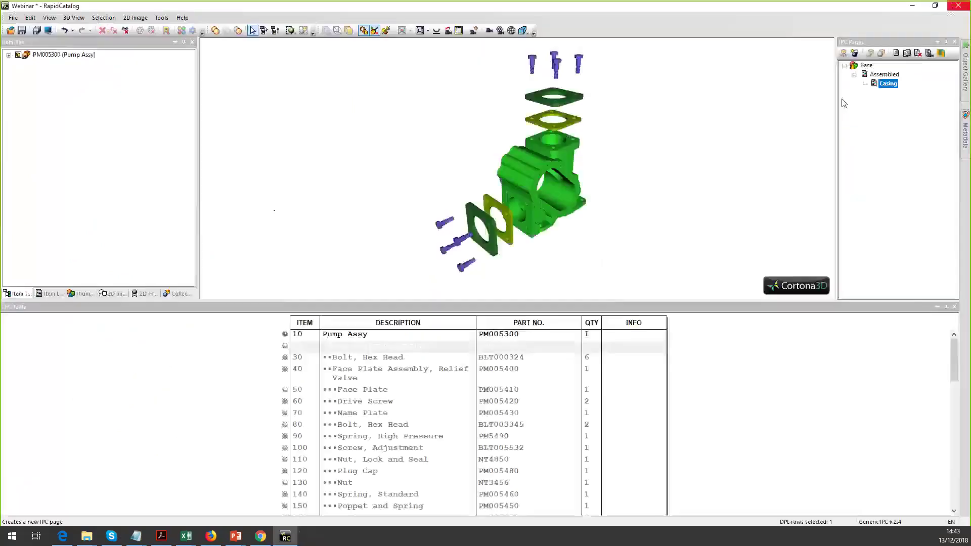
- Switch to the PowerPoint slide show, advance to the "3/3 - Publishing" slide and return to RapidCatalog
click(236, 536)
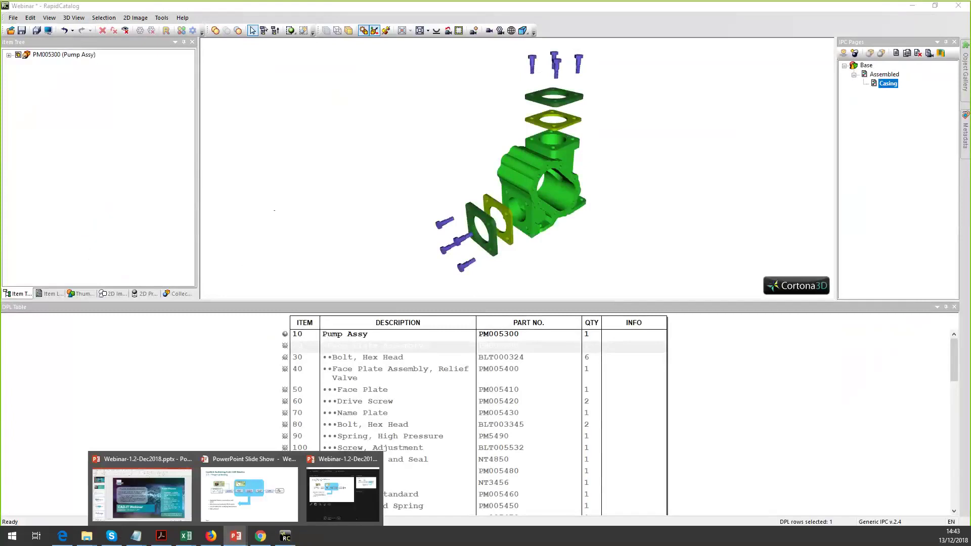
click(913, 8)
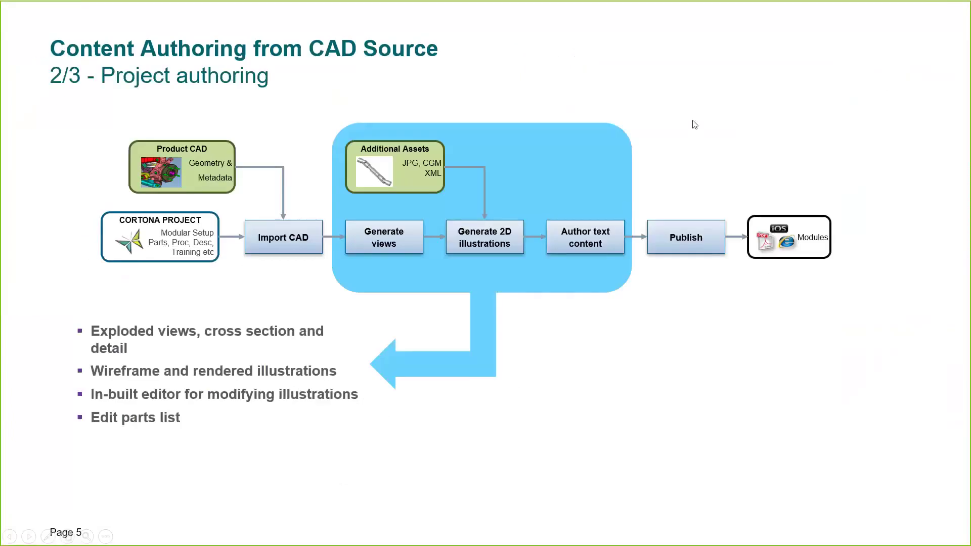
click(695, 125)
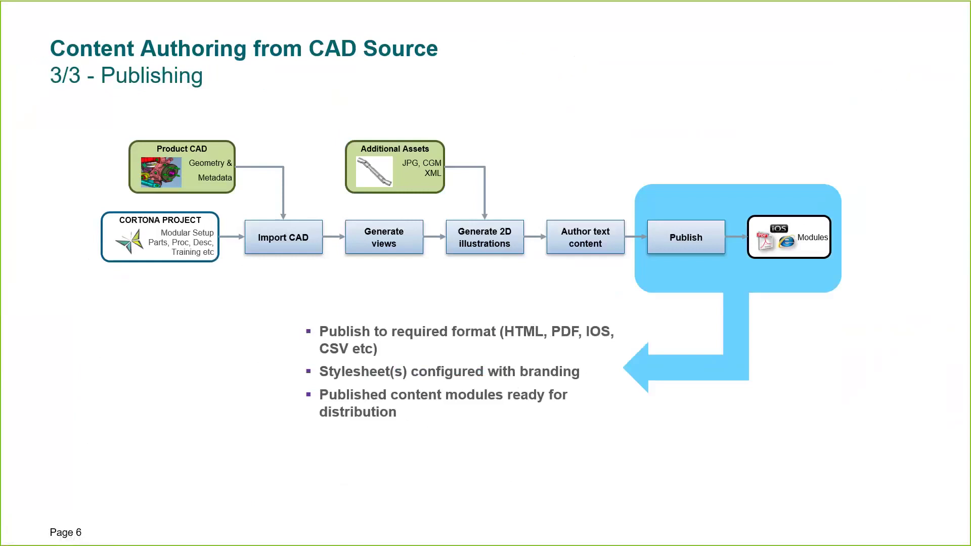
key(alt+Tab)
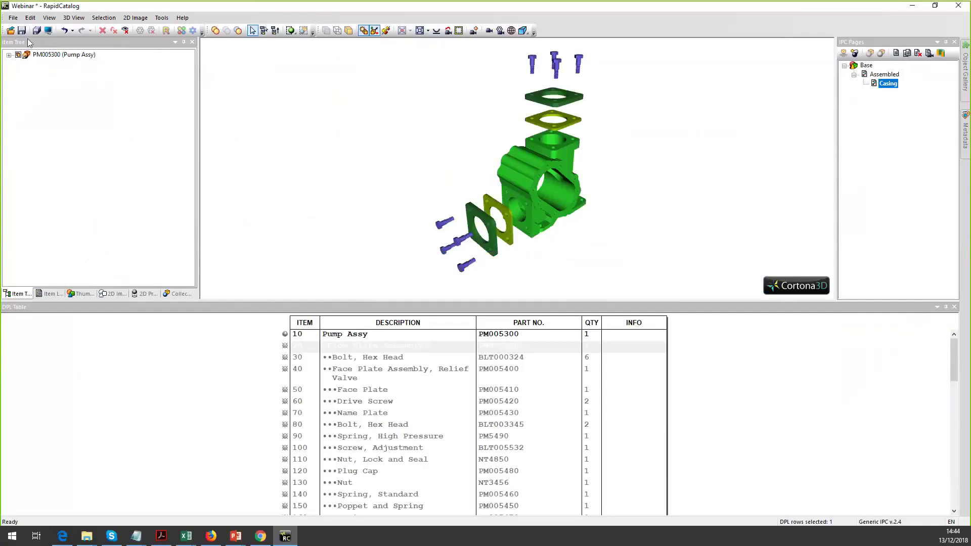
- Publish the Webinar project to the location C:\C3DProjects-DemoGeneral\Published
click(14, 18)
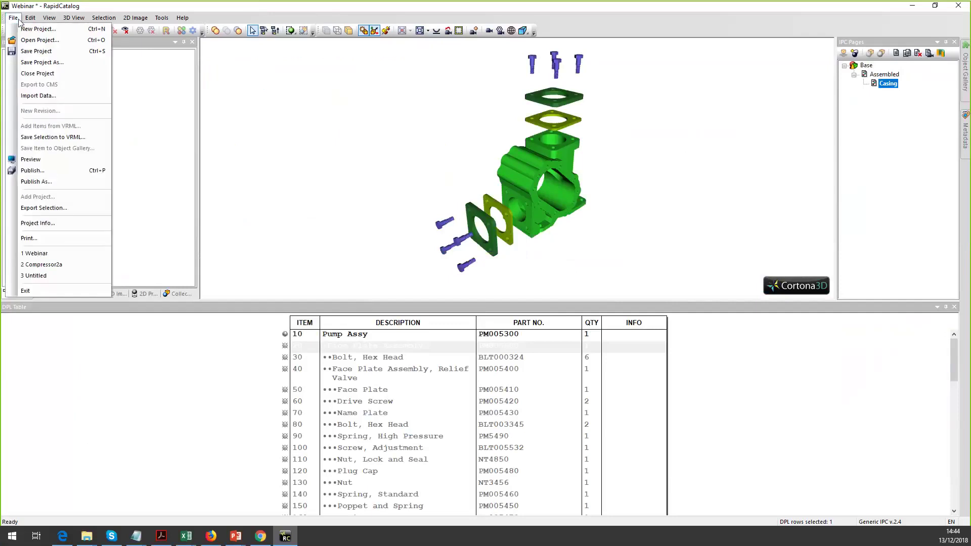
click(50, 171)
click(521, 269)
drag(521, 269, 485, 269)
key(BackSpace)
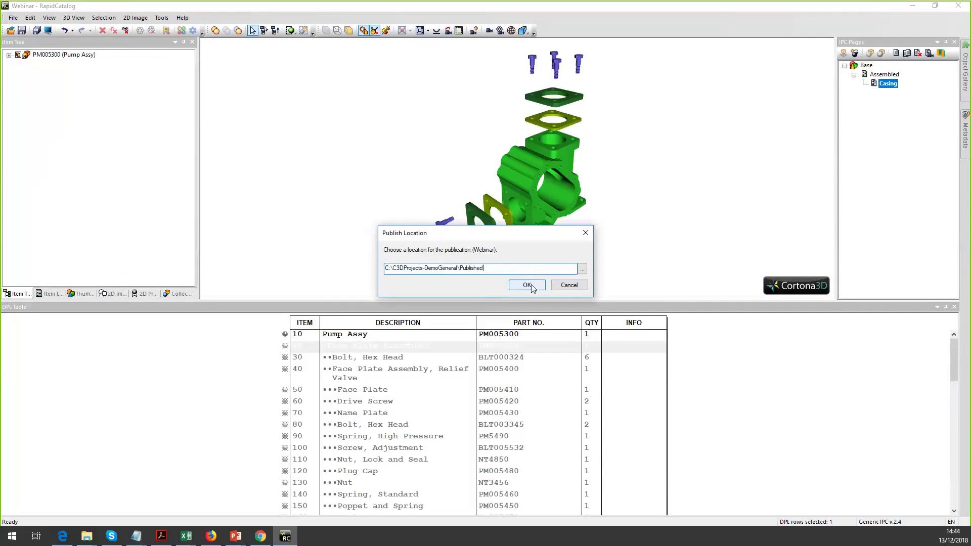
click(530, 285)
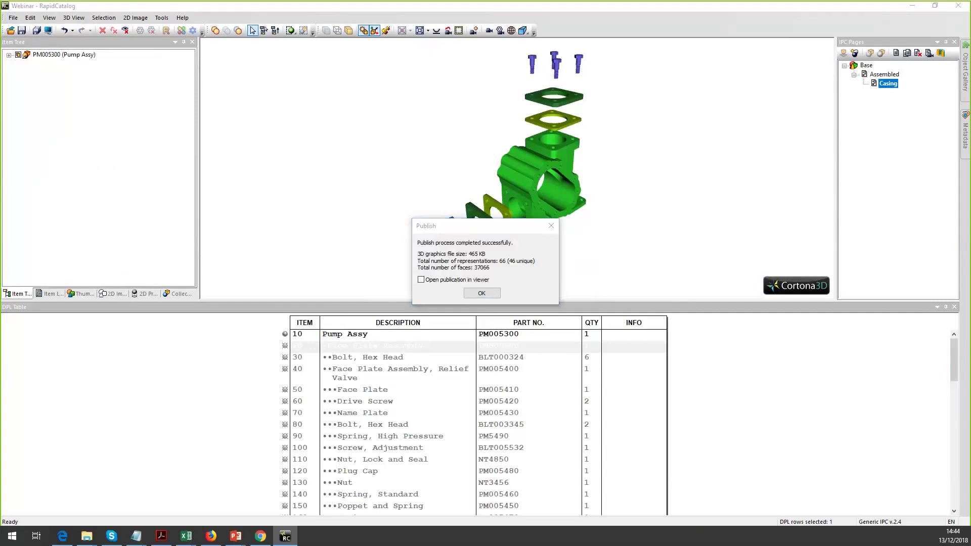
- Check the published files in the Published folder in File Explorer, return to RapidCatalog and dismiss the publish report
key(super+e)
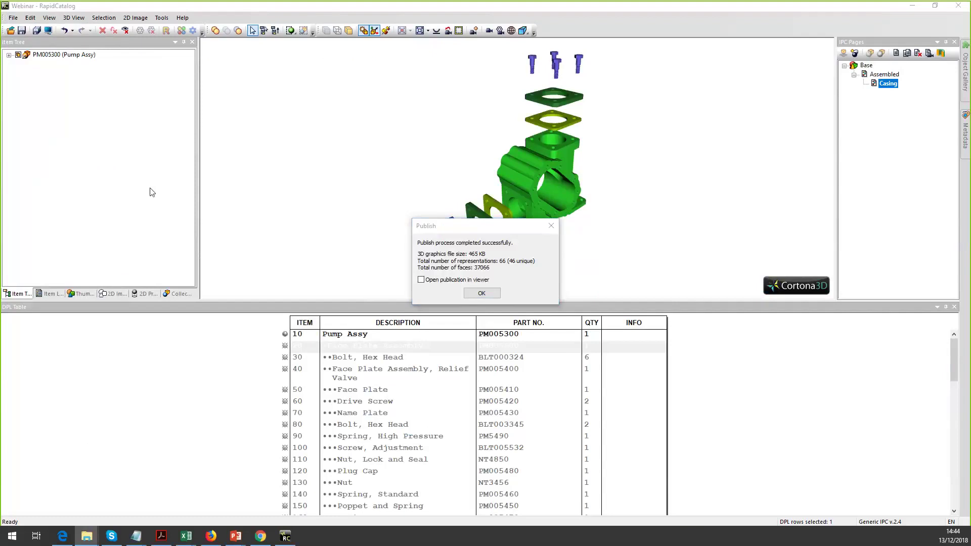
drag(359, 220, 360, 348)
click(329, 183)
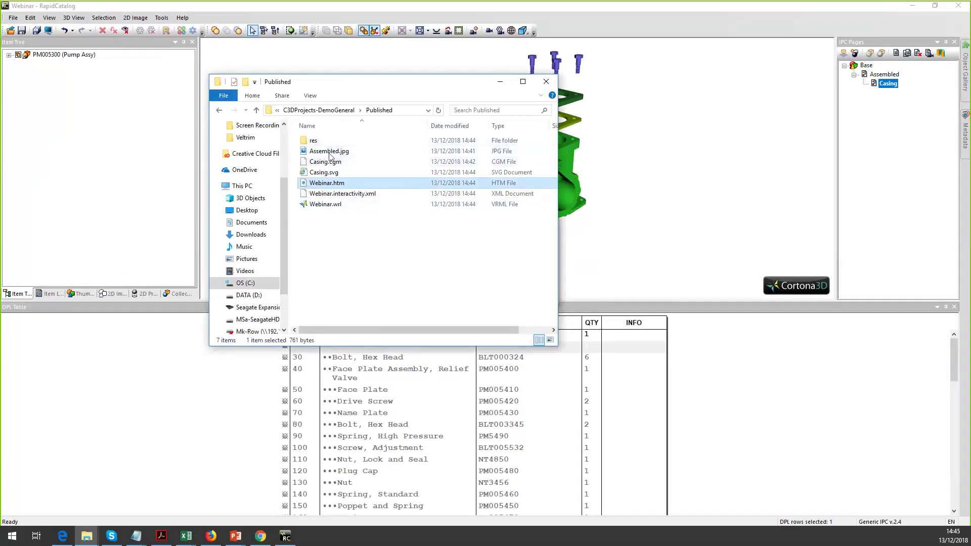
click(547, 82)
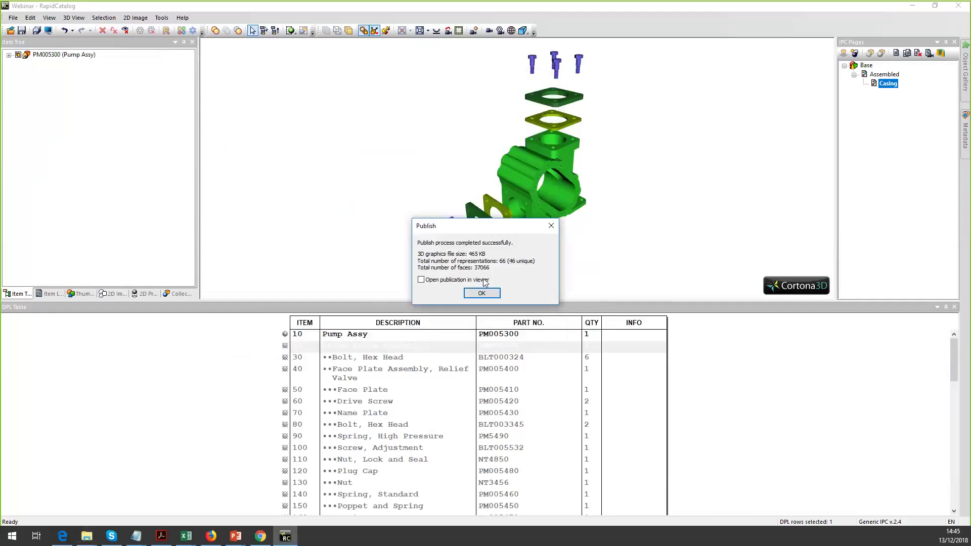
click(481, 293)
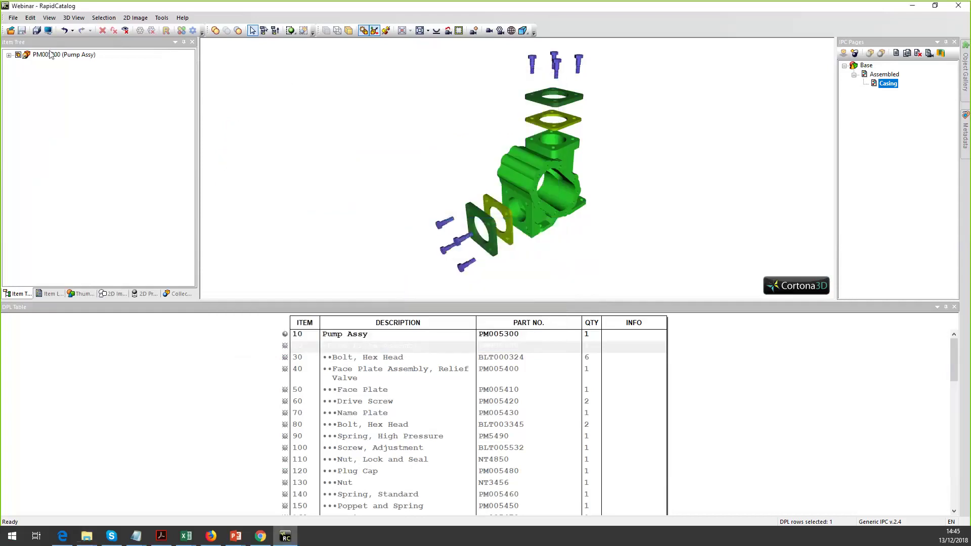
- Publish the project as the PDF document C:\C3DProjects-DemoGeneral\Published\Webinar.pdf with the Publishing Wizard
click(9, 18)
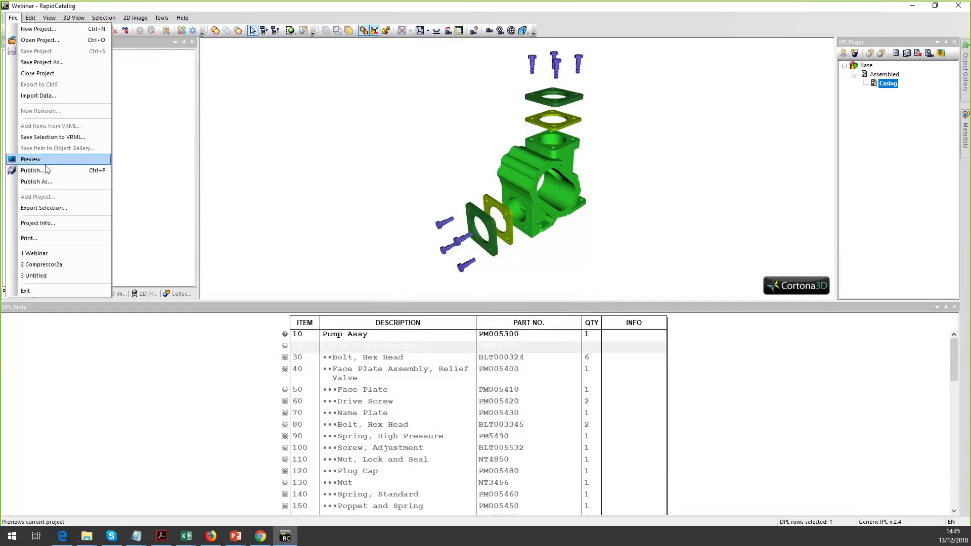
click(36, 181)
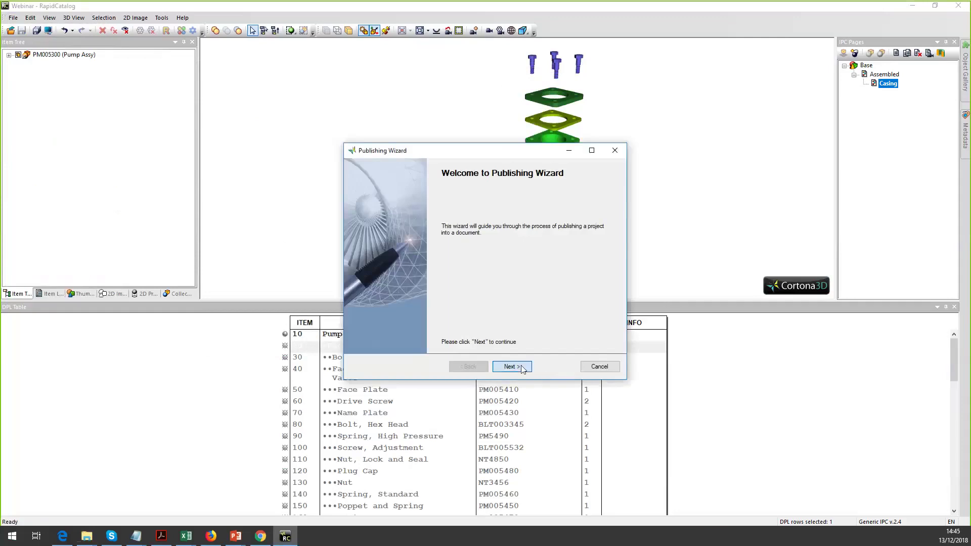
click(522, 369)
click(523, 369)
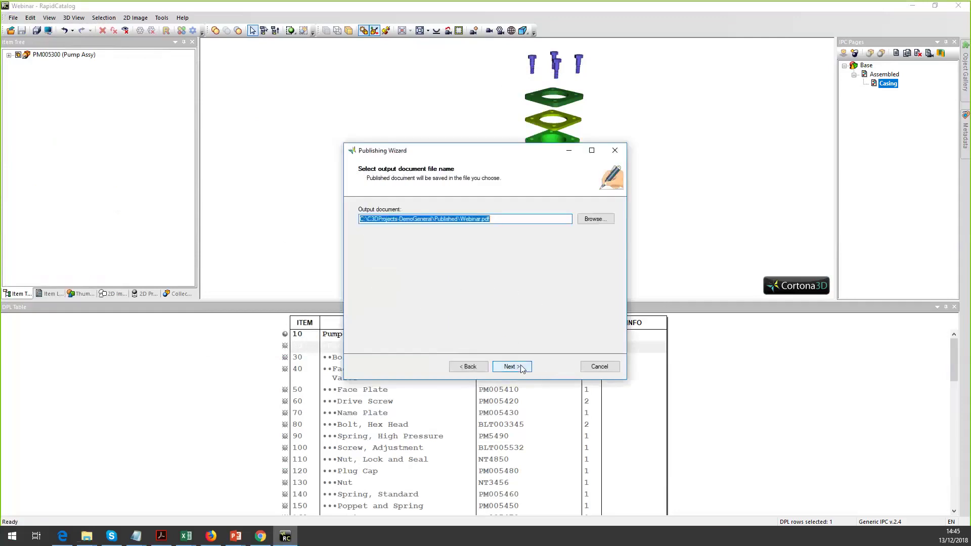
click(523, 368)
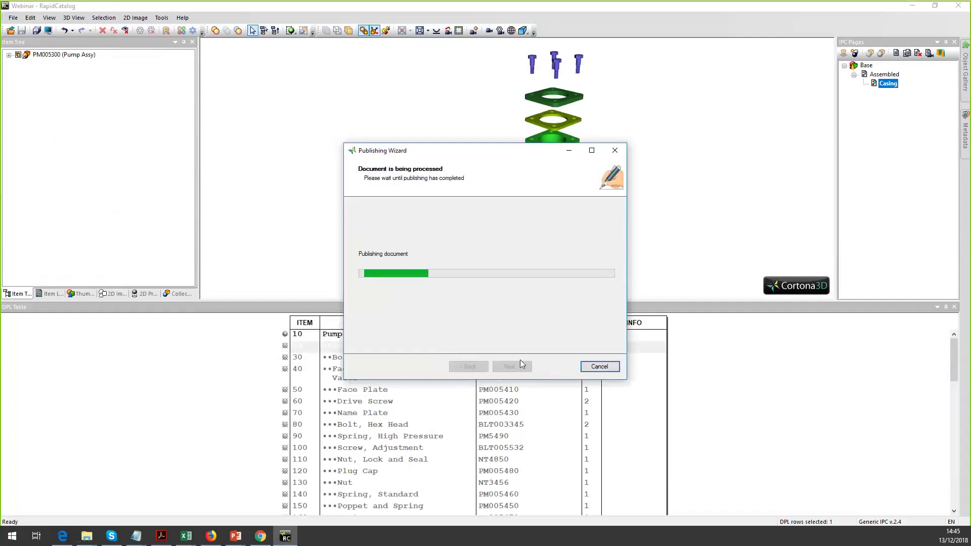
click(512, 366)
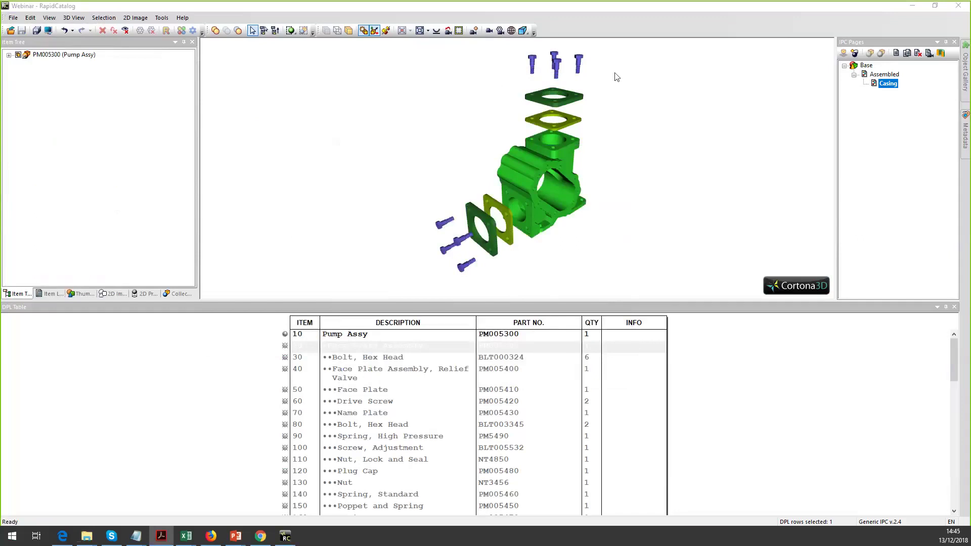
- Switch to Adobe Acrobat and review the Assembled page, the Casing page and the parts list in Webinar.pdf at 50% zoom
key(alt+Tab)
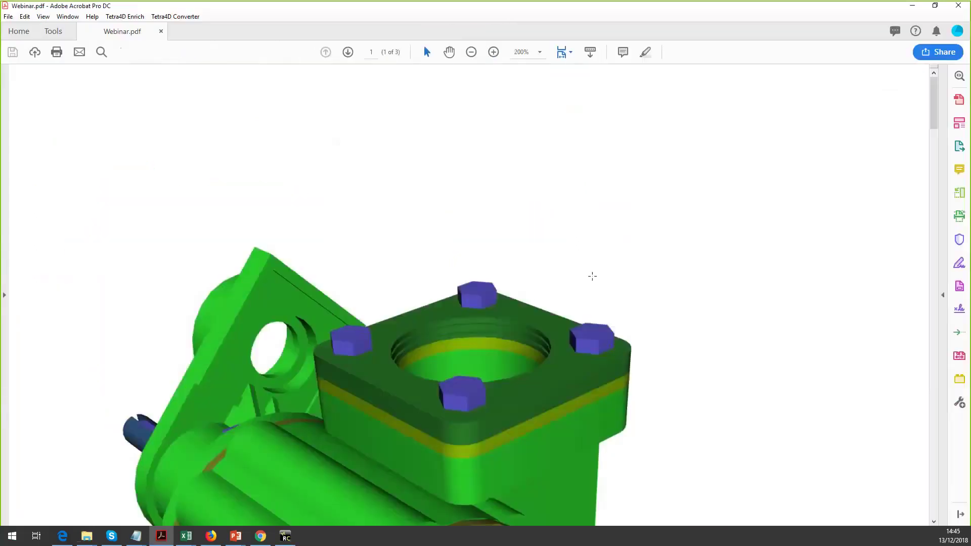
click(471, 51)
click(471, 51)
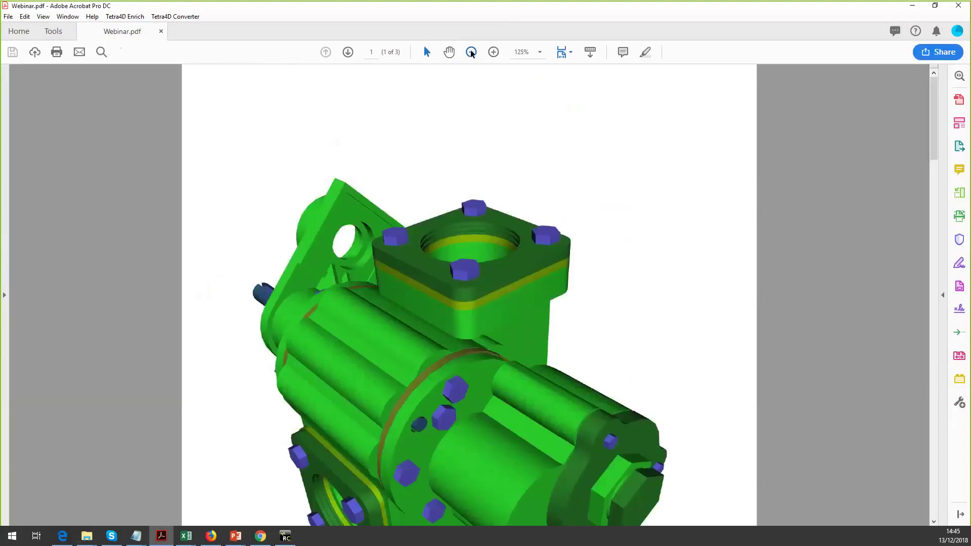
click(471, 52)
click(470, 52)
click(471, 52)
click(471, 51)
scroll(516, 152, down, 4)
scroll(517, 153, up, 1)
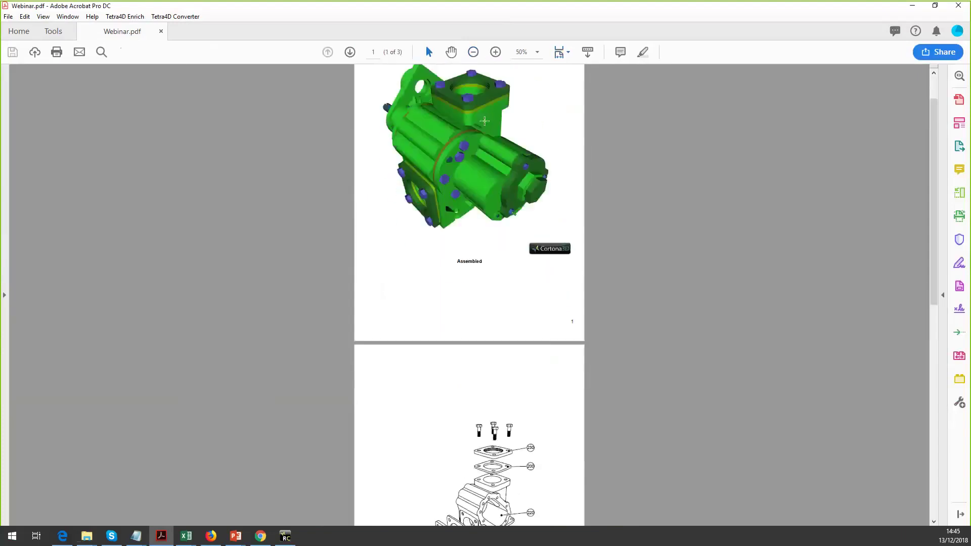
scroll(481, 202, down, 5)
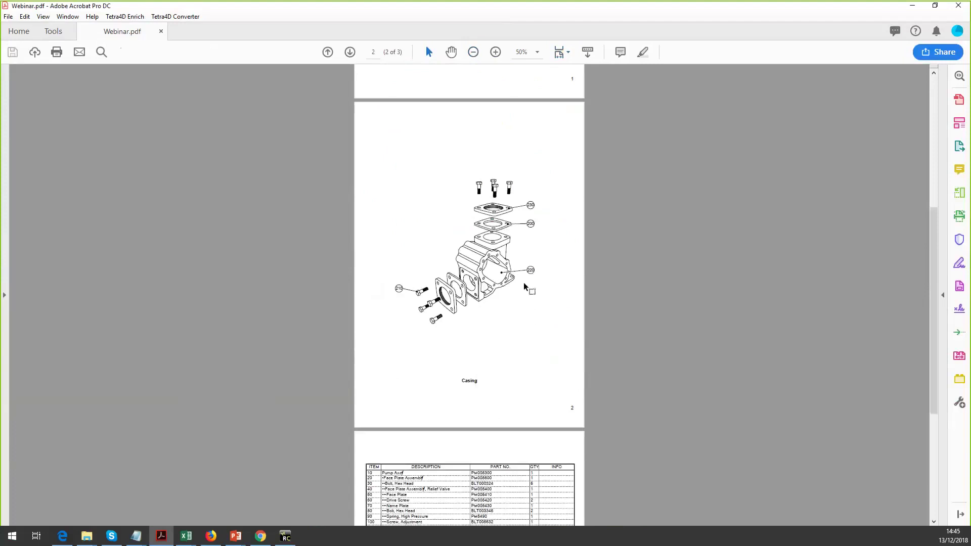
scroll(523, 282, down, 3)
scroll(515, 284, down, 2)
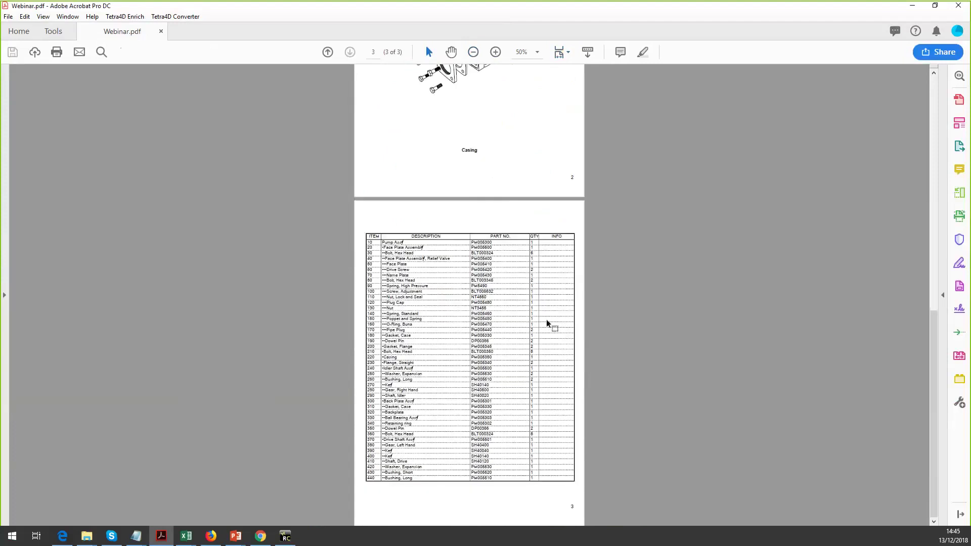
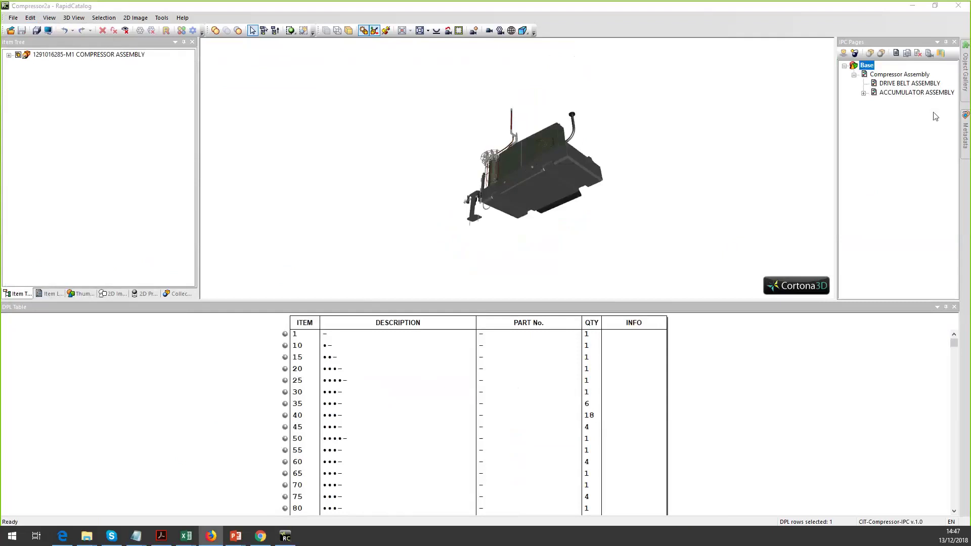
- Review the Drive Belt Assembly and Accumulator pages of the Compressor2a project and enlarge the DPL table to look through its rows
click(905, 82)
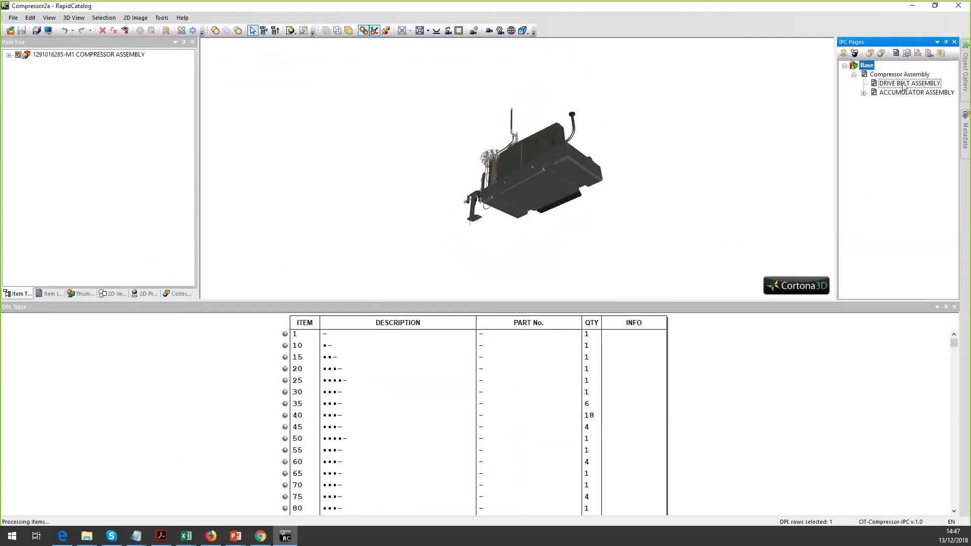
click(895, 75)
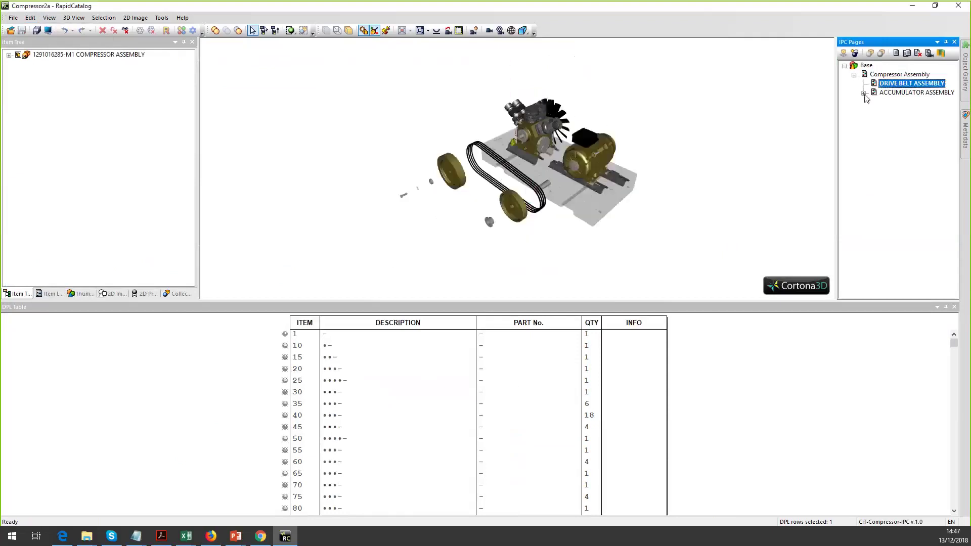
click(901, 102)
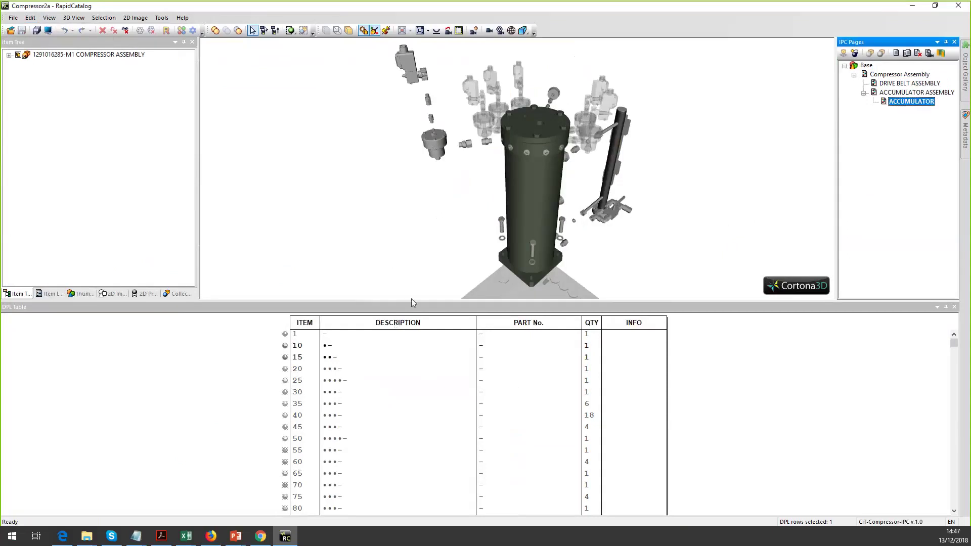
drag(413, 302, 413, 233)
scroll(365, 321, down, 6)
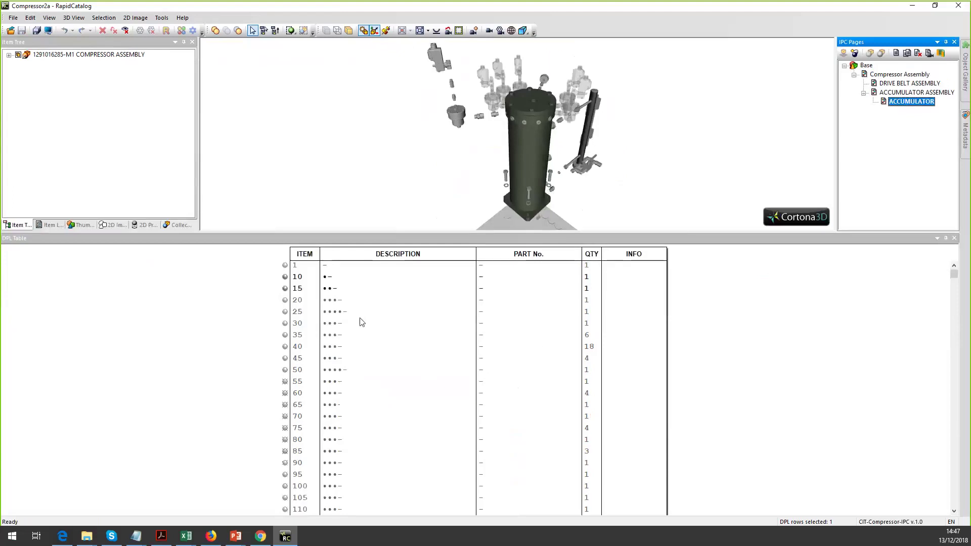
scroll(534, 354, up, 6)
- Preview the compressor catalog in the browser, view the Drive Belt Assembly sheet and close the preview
click(48, 31)
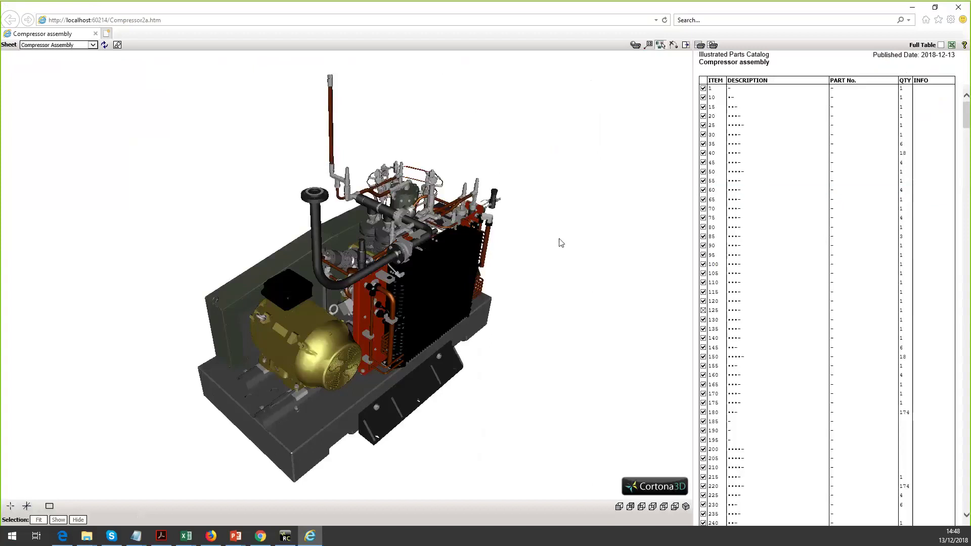
click(93, 45)
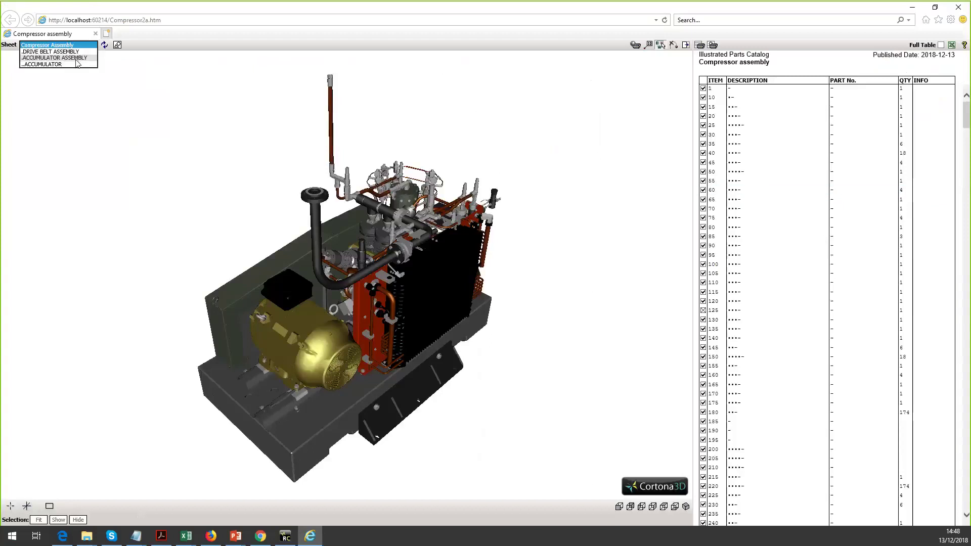
click(77, 52)
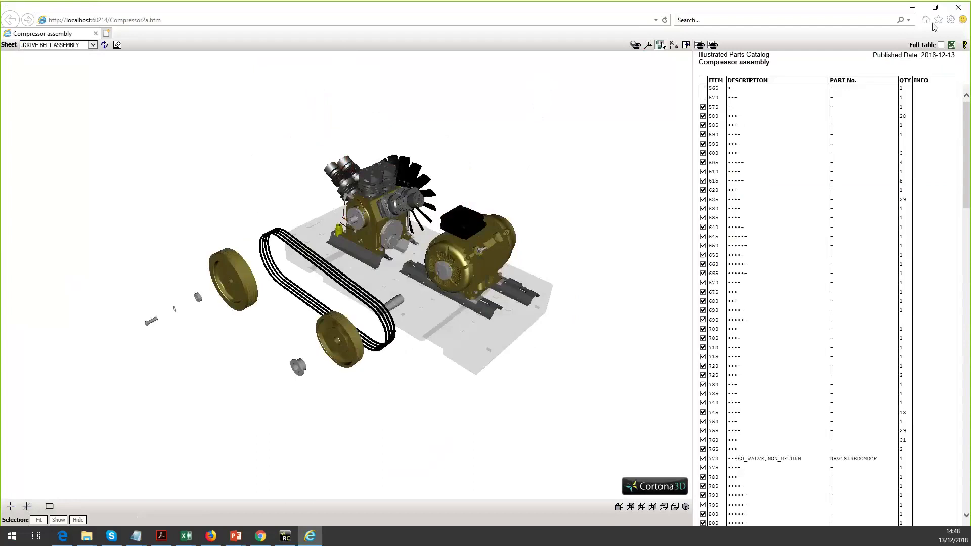
click(960, 8)
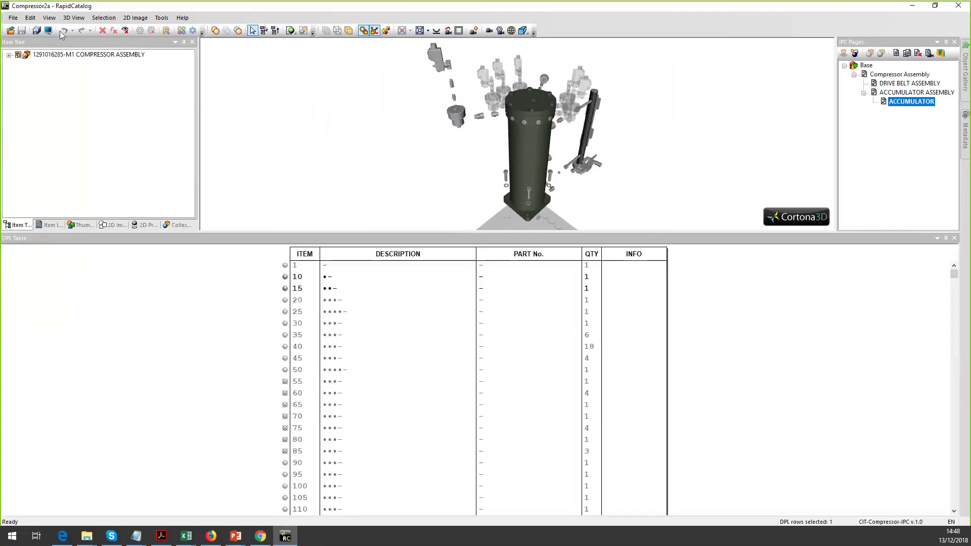
- Import the part information from Compressor-parts.xls into the Compressor2a project with RapidGenerator's Excel BOM plug-in
click(13, 19)
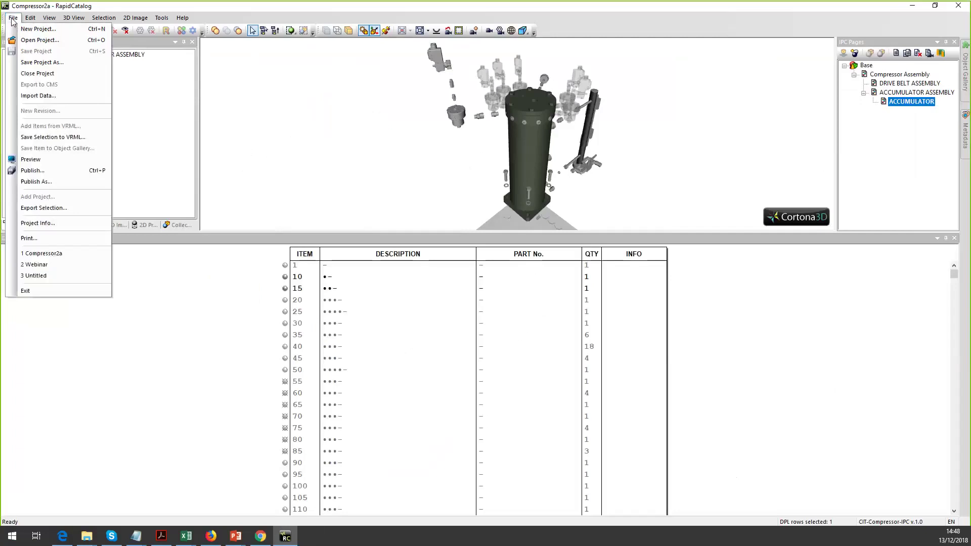
click(44, 96)
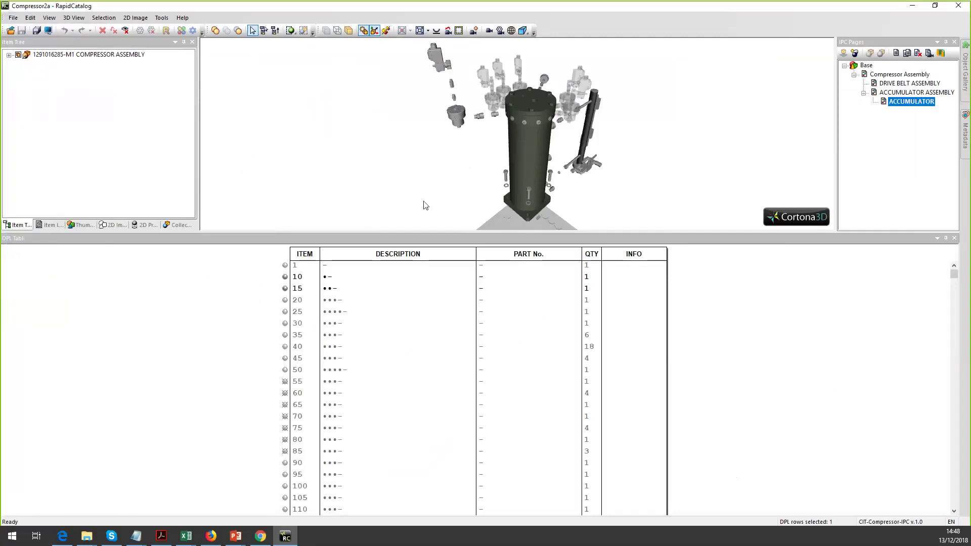
click(240, 227)
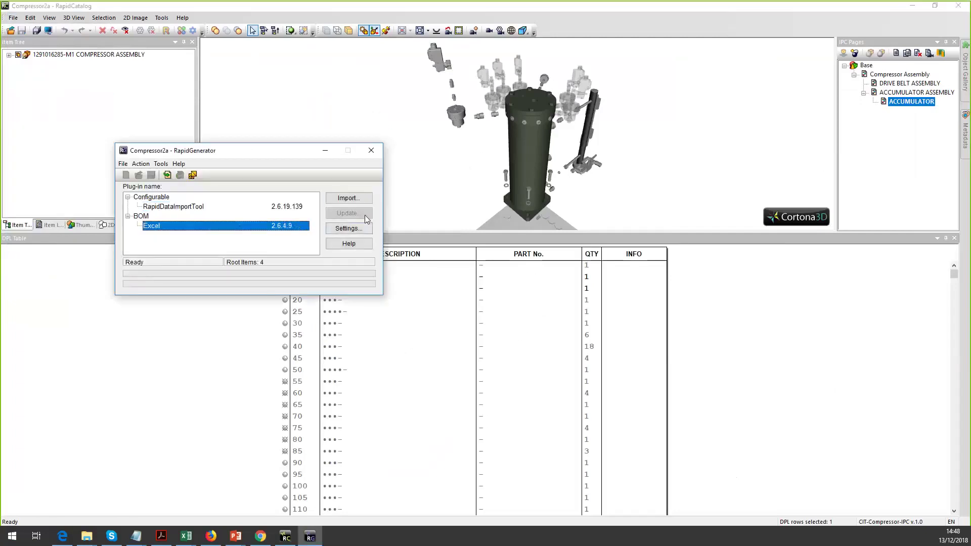
click(354, 199)
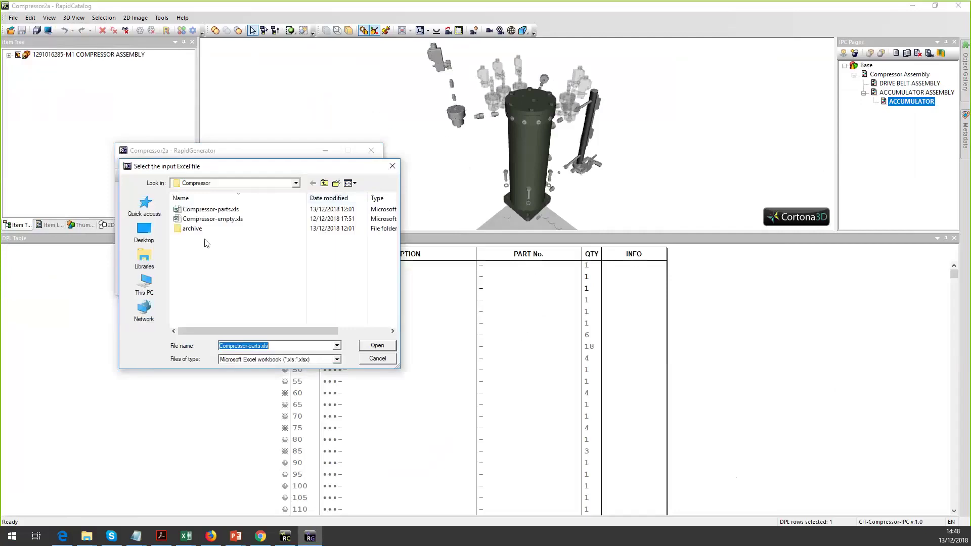
click(190, 209)
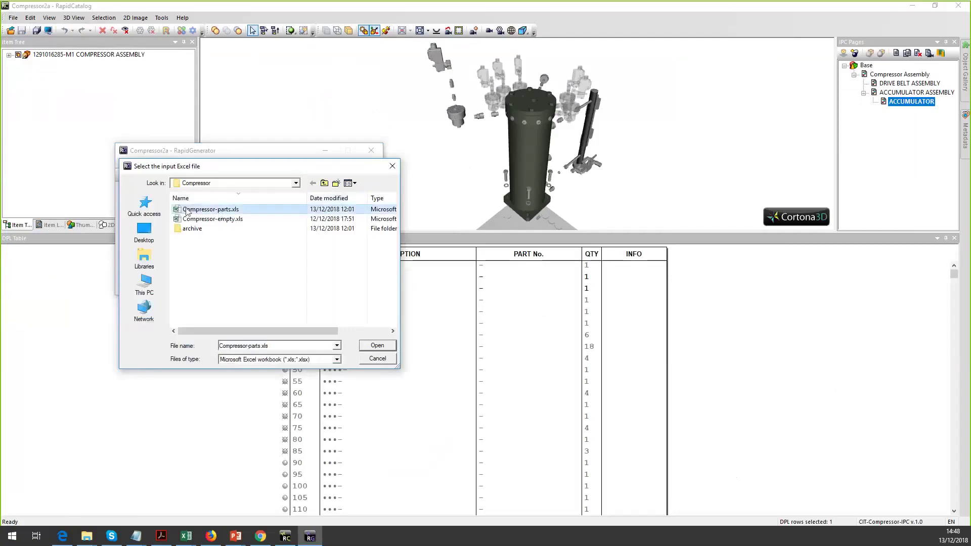
click(378, 346)
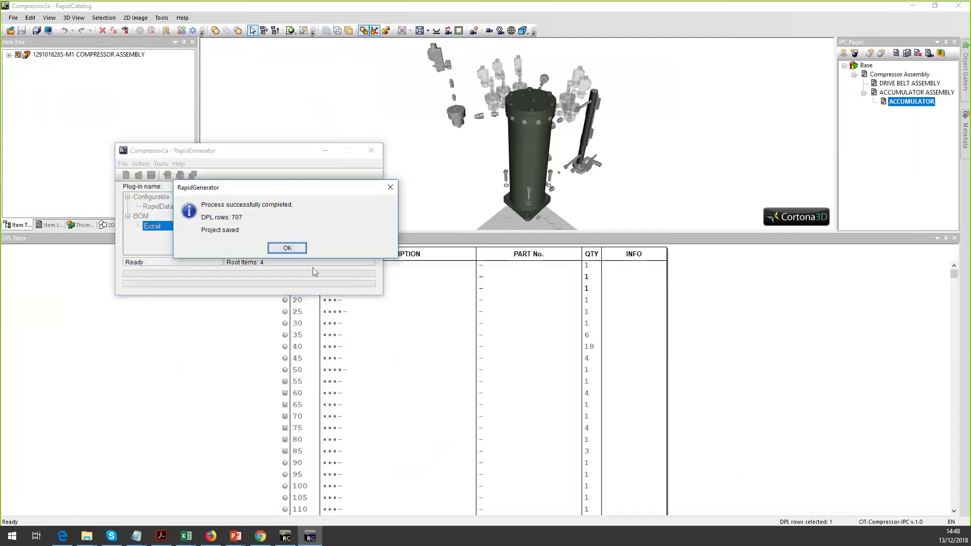
click(293, 248)
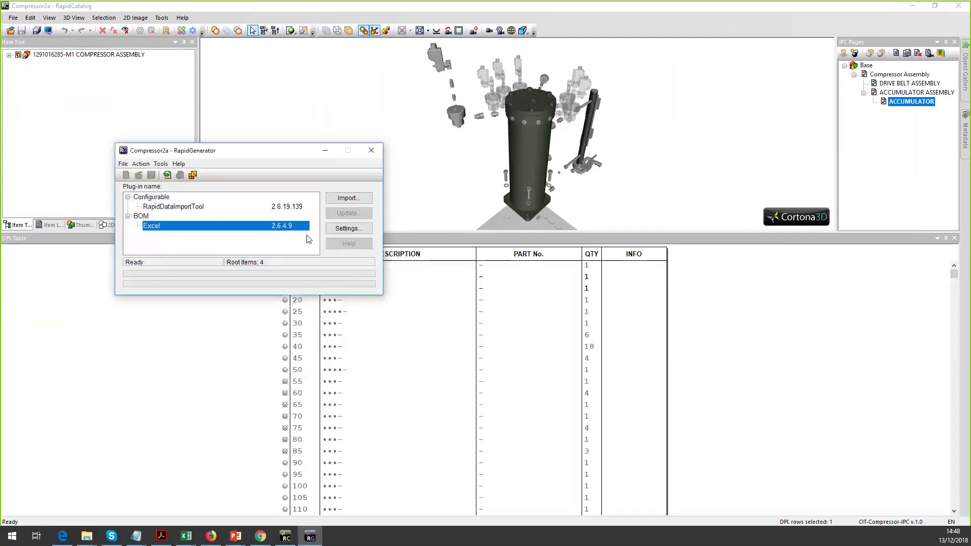
click(371, 151)
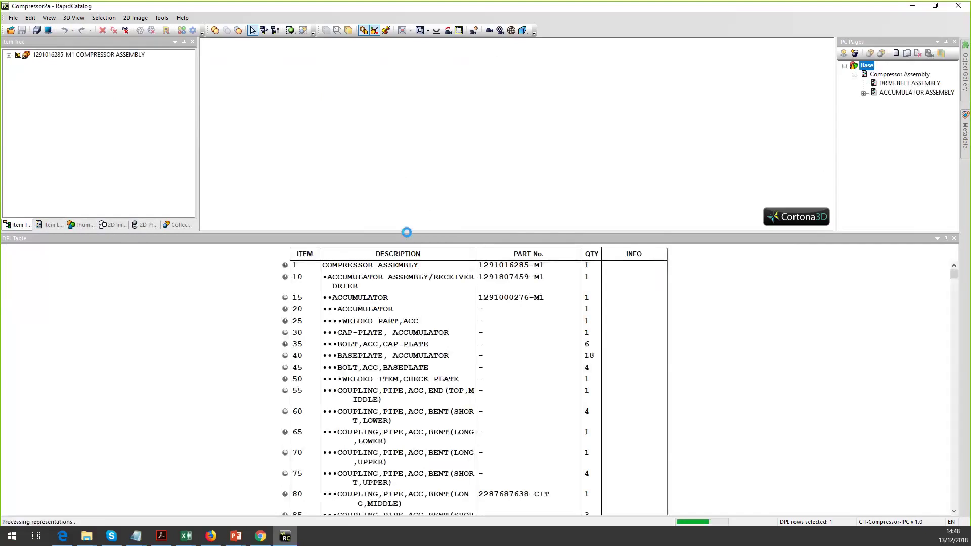
- Preview the compressor catalog in the browser despite its polygon weight and view the Drive Belt Assembly sheet
click(48, 31)
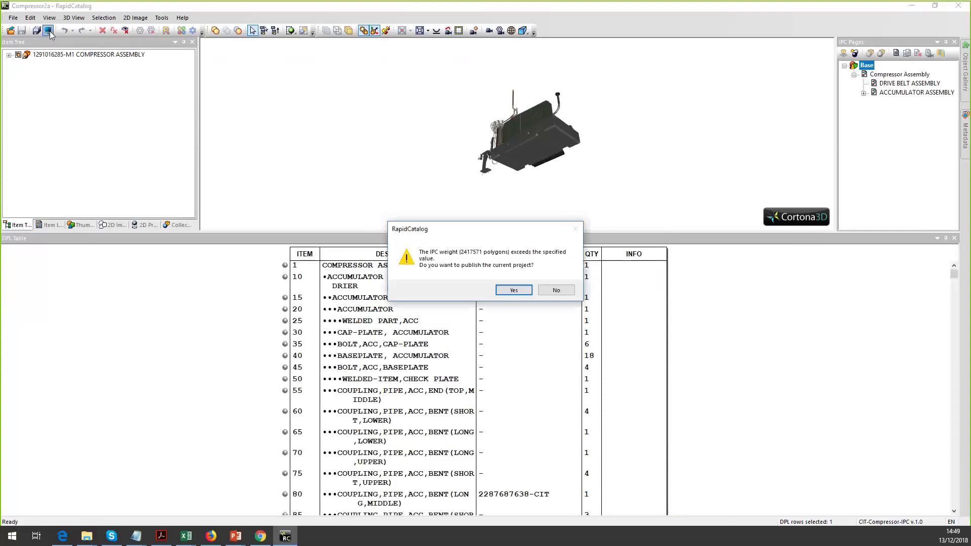
click(513, 289)
click(519, 288)
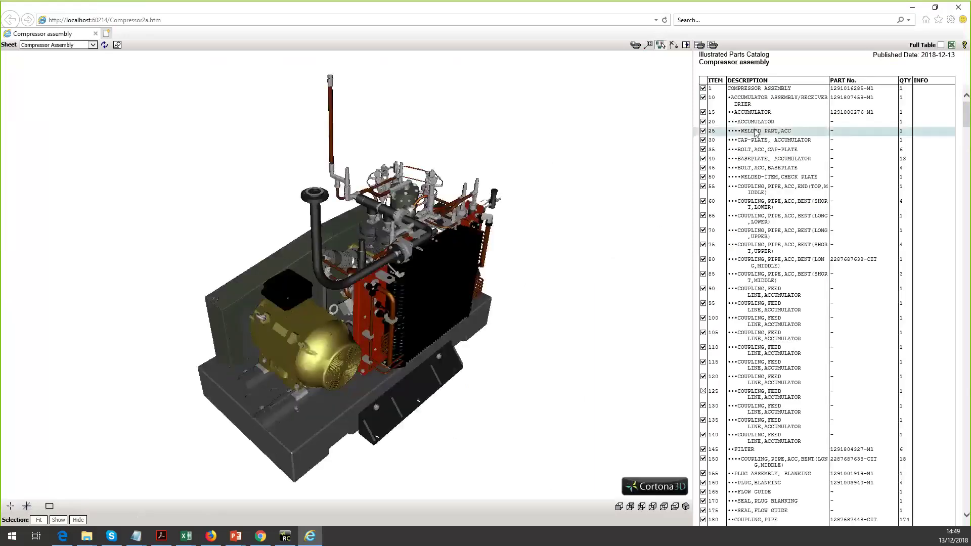
click(93, 45)
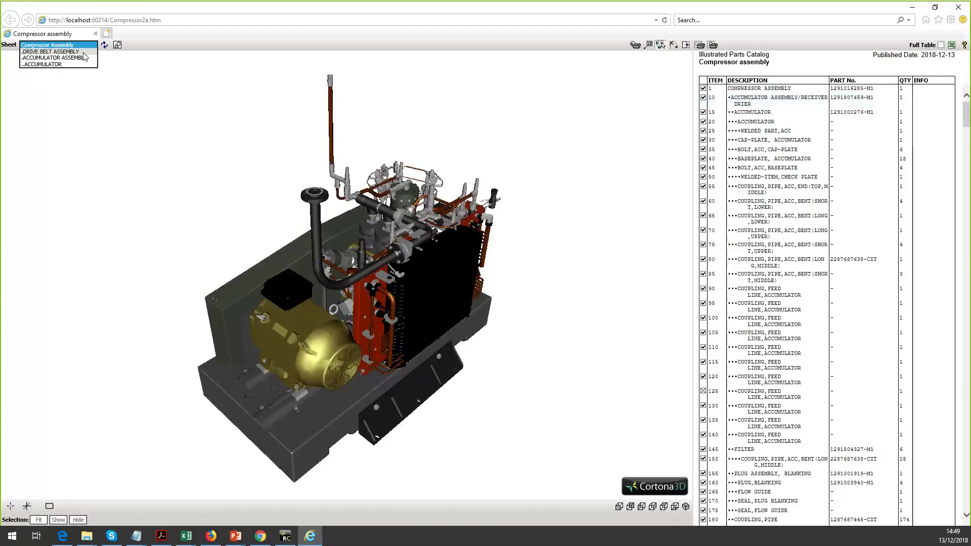
click(81, 56)
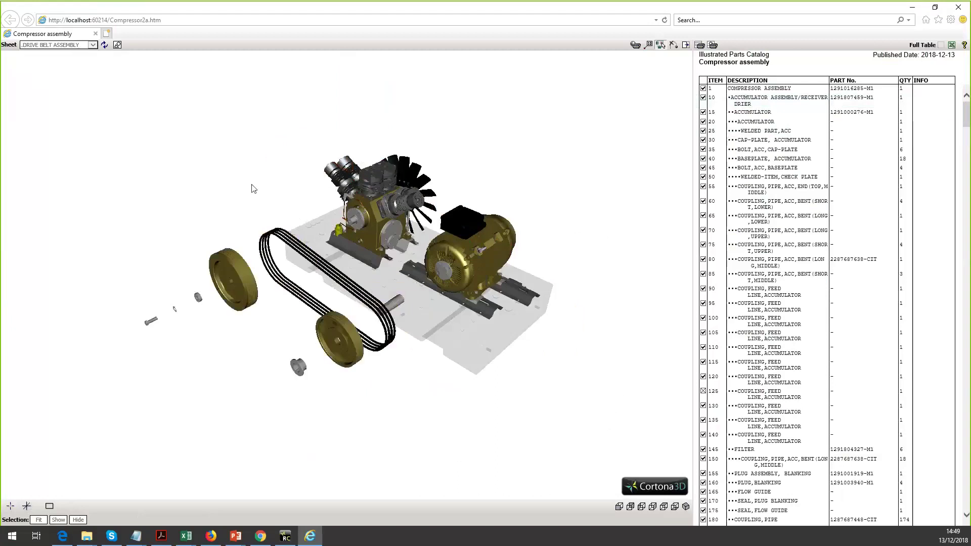
- Pick the motor and the inlet/outlet part in the 3D view to find their parts-list rows, and close the preview
click(487, 251)
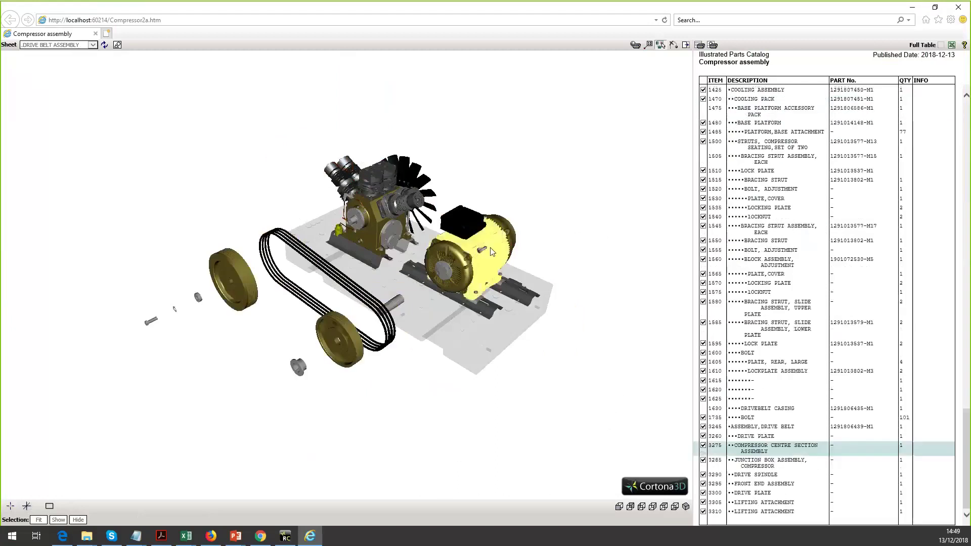
click(389, 176)
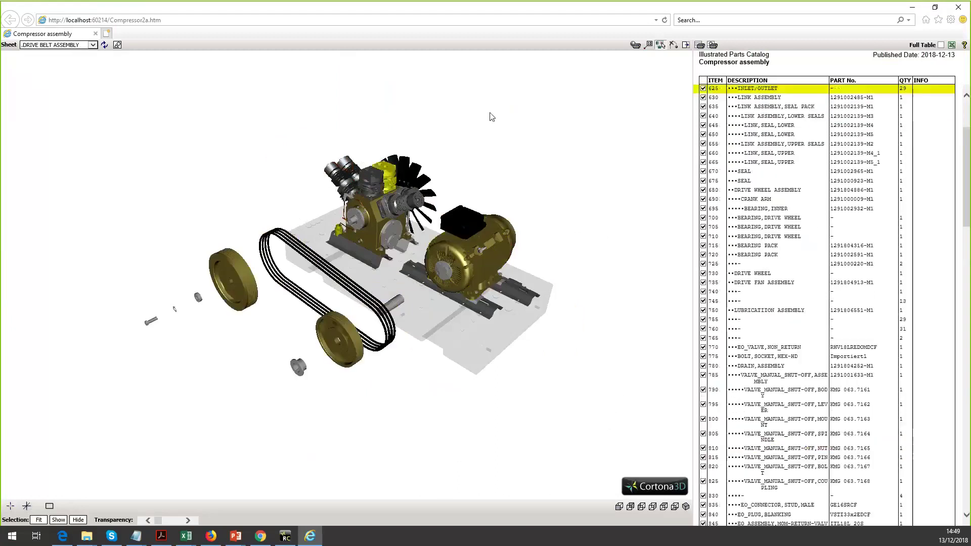
click(911, 8)
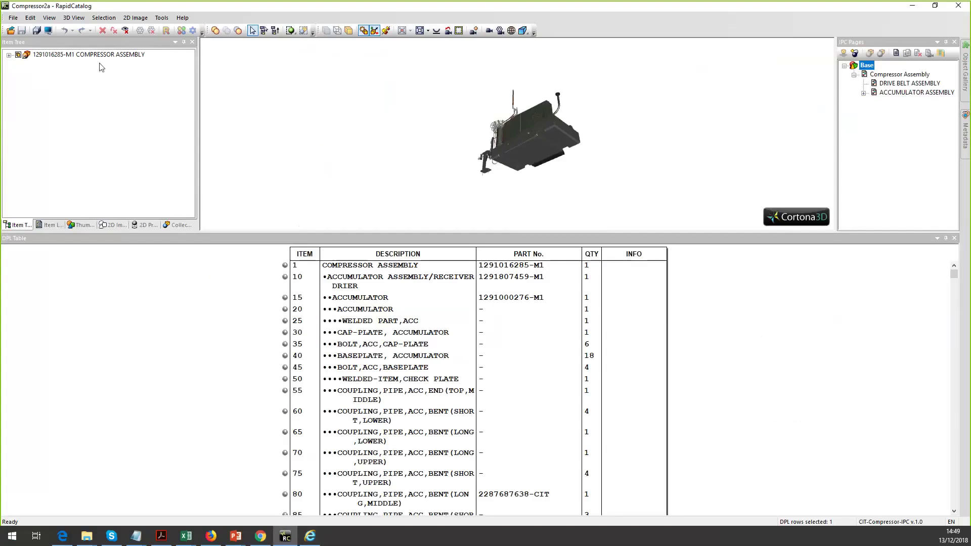
click(313, 540)
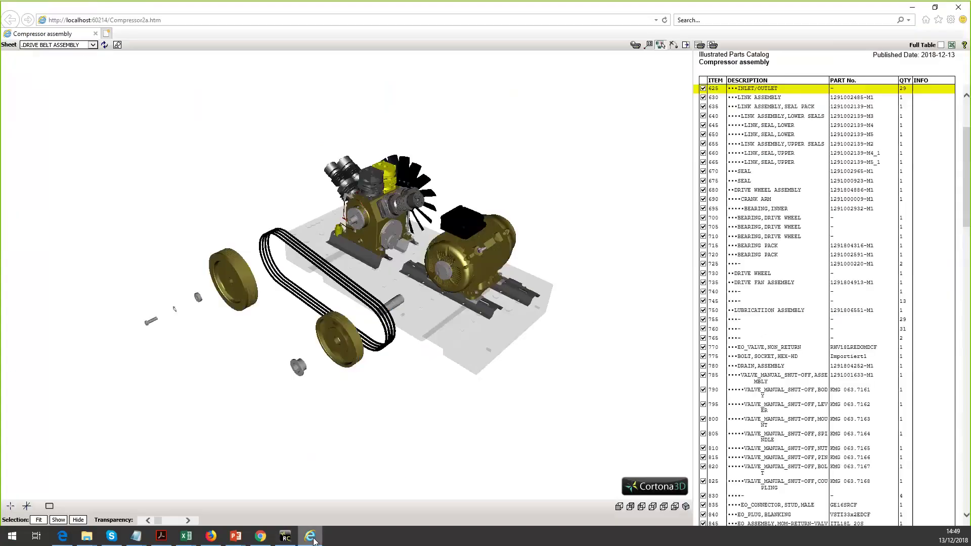
click(656, 95)
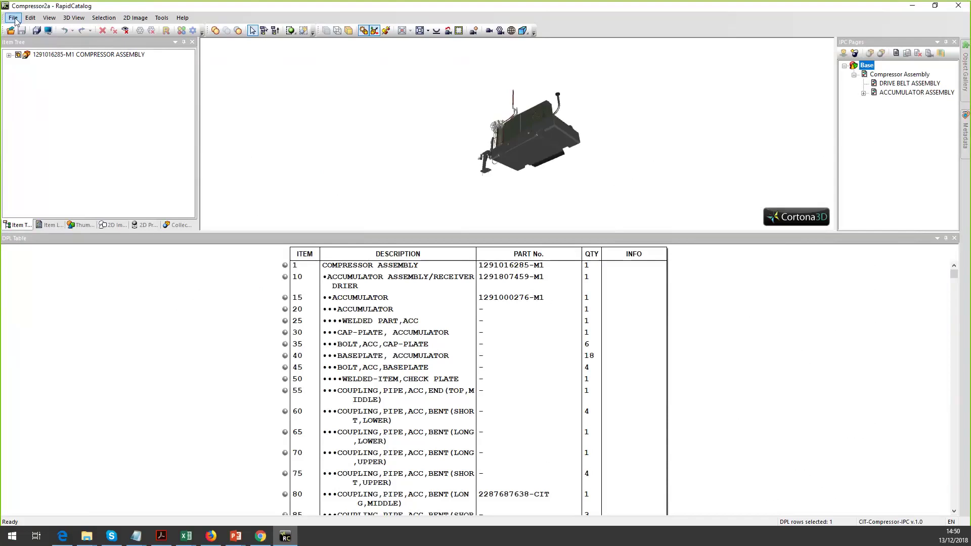
- Reopen the Compressor2a project from CIT-DemoPack with the CIT-Compressor-IPC-CITOrder specification, letting the application resolve the specification conflicts
click(14, 18)
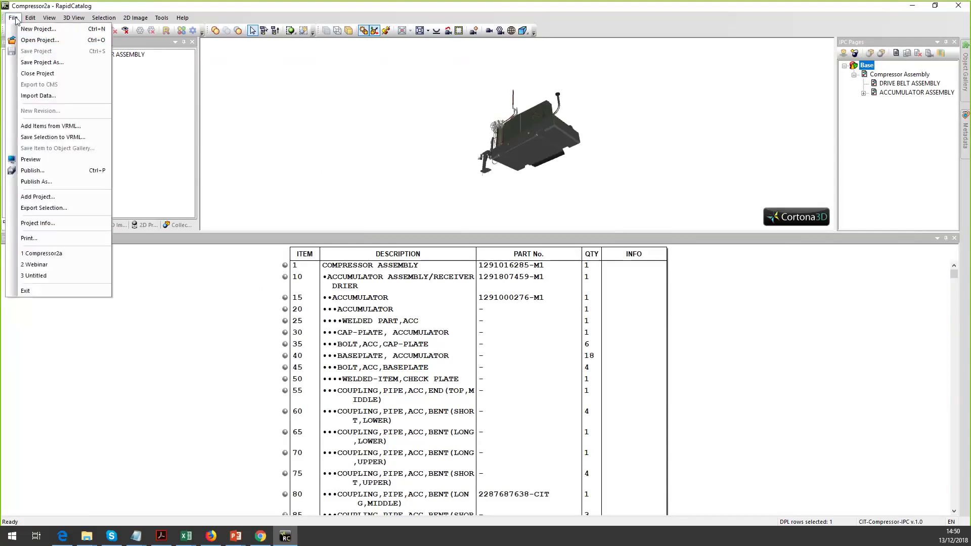
click(40, 40)
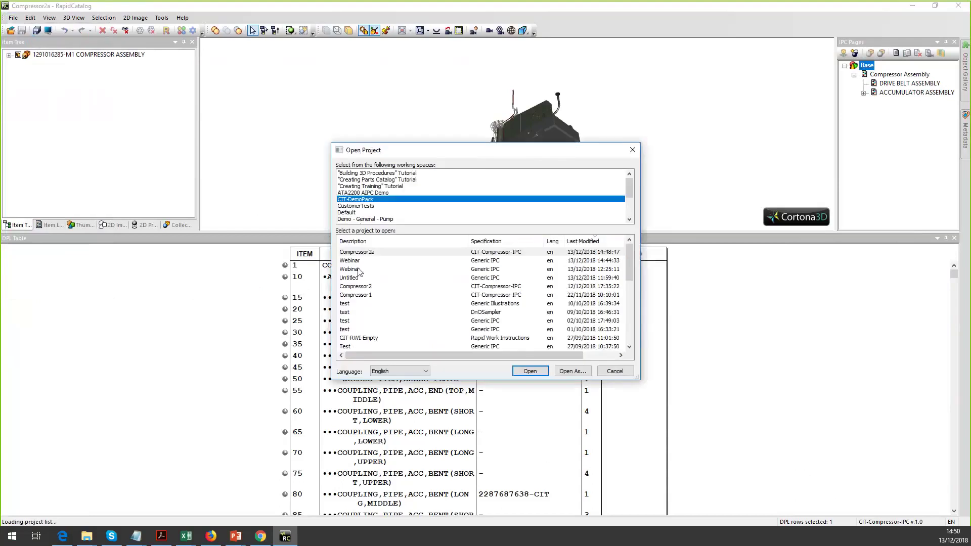
click(364, 252)
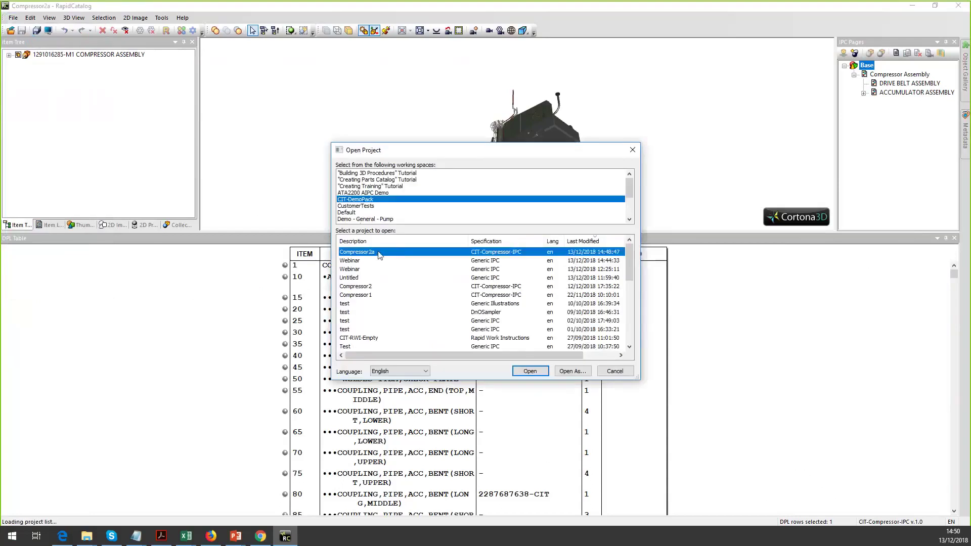
click(581, 373)
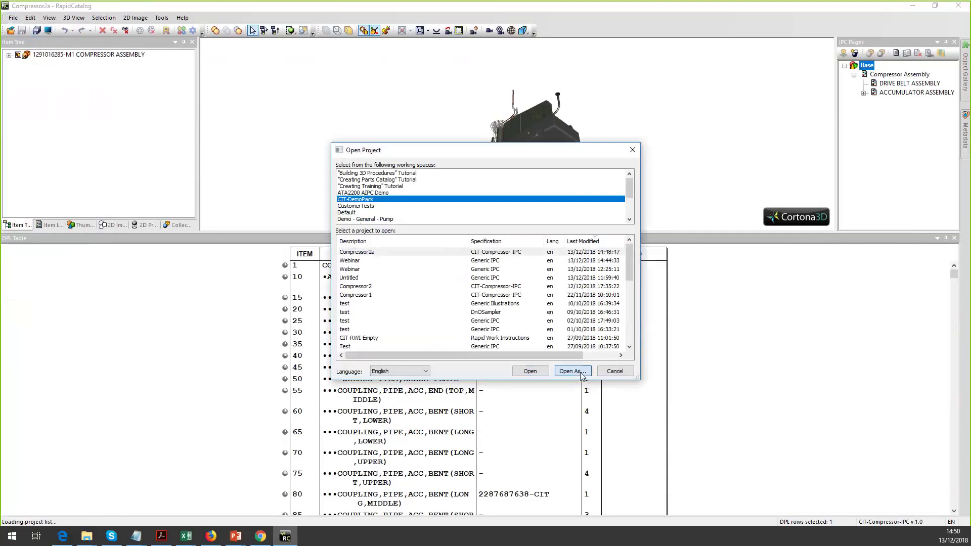
scroll(424, 291, down, 1)
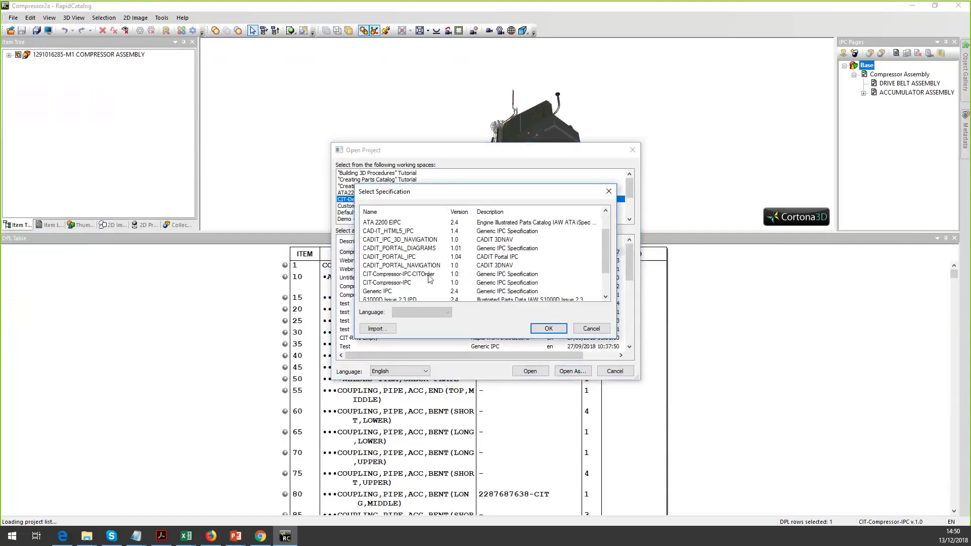
click(430, 274)
click(548, 330)
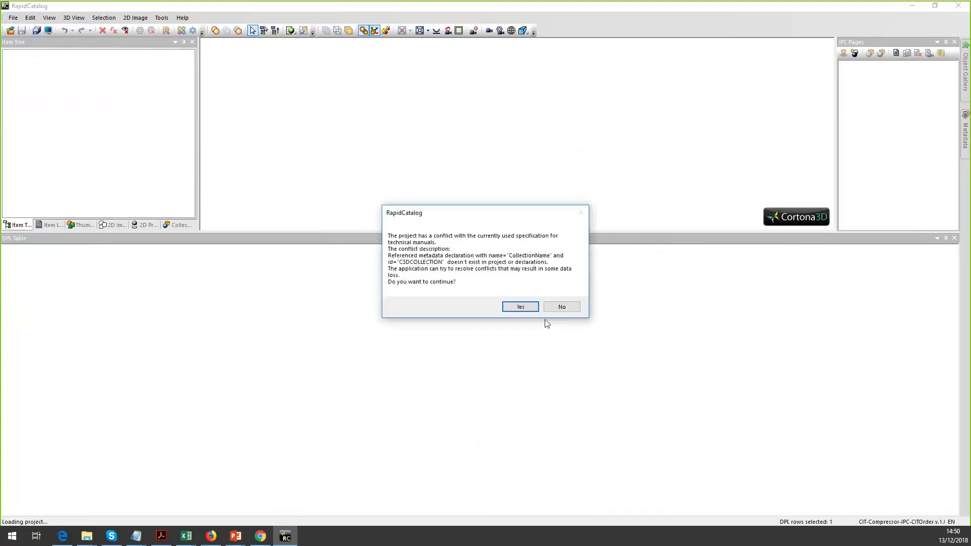
click(536, 310)
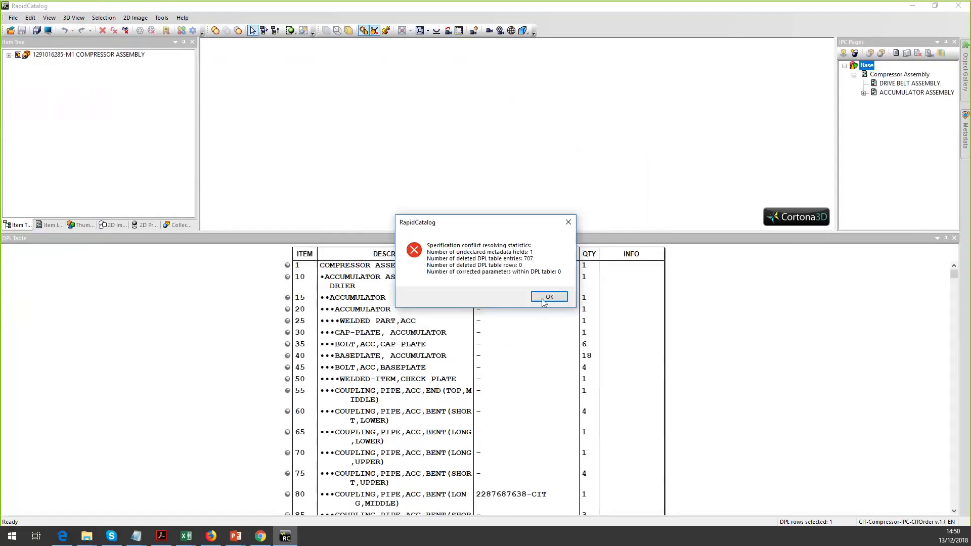
click(541, 302)
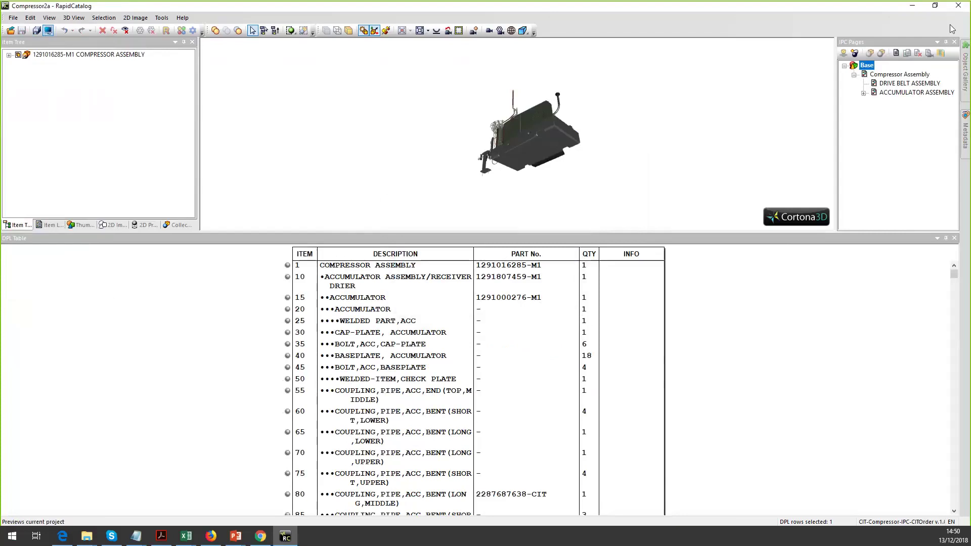
- Switch to the published Compressor2a.htm in Firefox, rotate the compressor and view its Drive Belt Assembly sheet
click(913, 7)
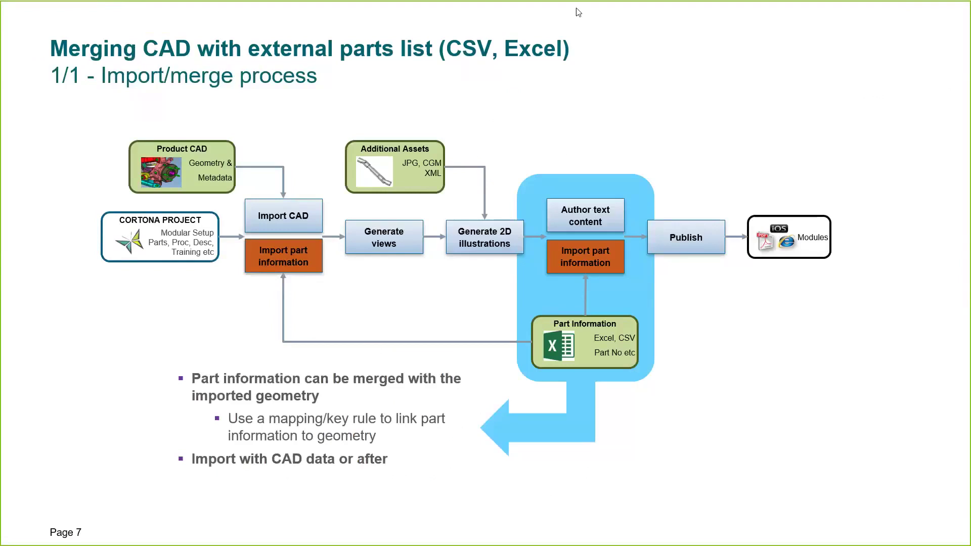
key(alt+Tab)
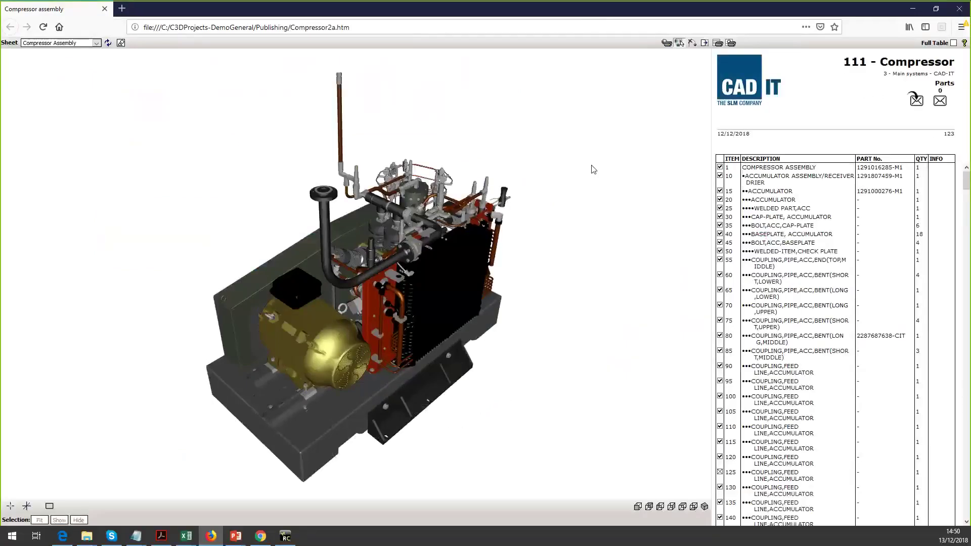
drag(552, 264, 278, 147)
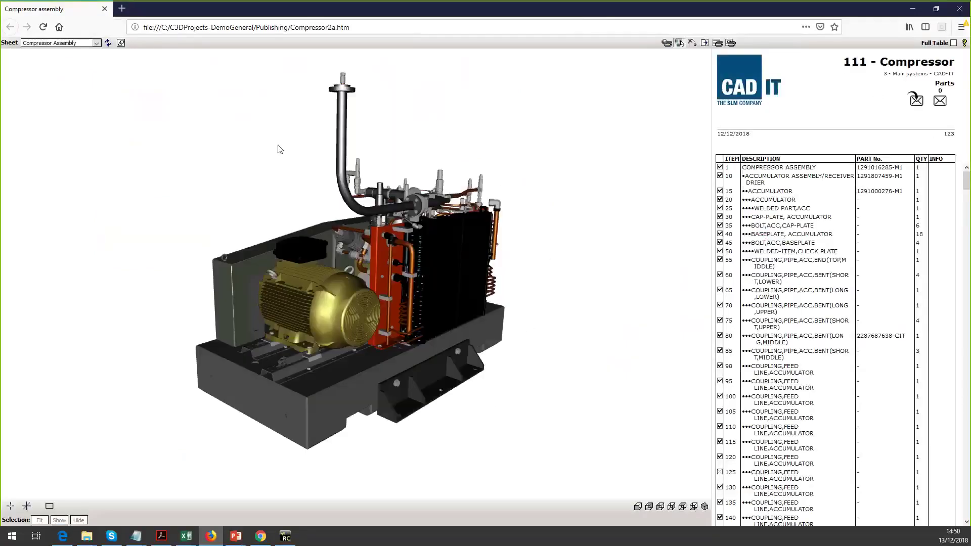
click(62, 44)
click(65, 66)
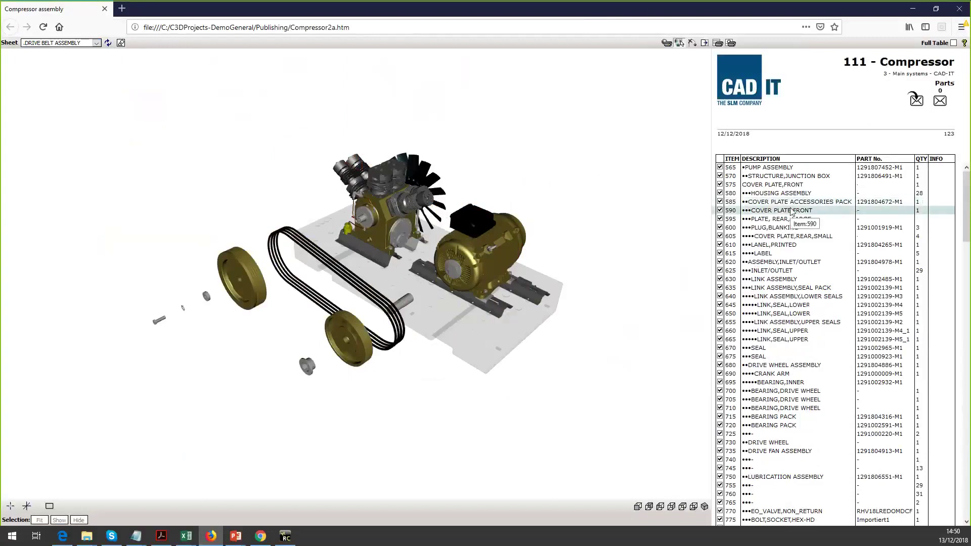
- Locate the motor and drive plate rows, select item 3245 ASSEMBLY,DRIVE BELT and add a quantity of 1 to the quote
click(495, 234)
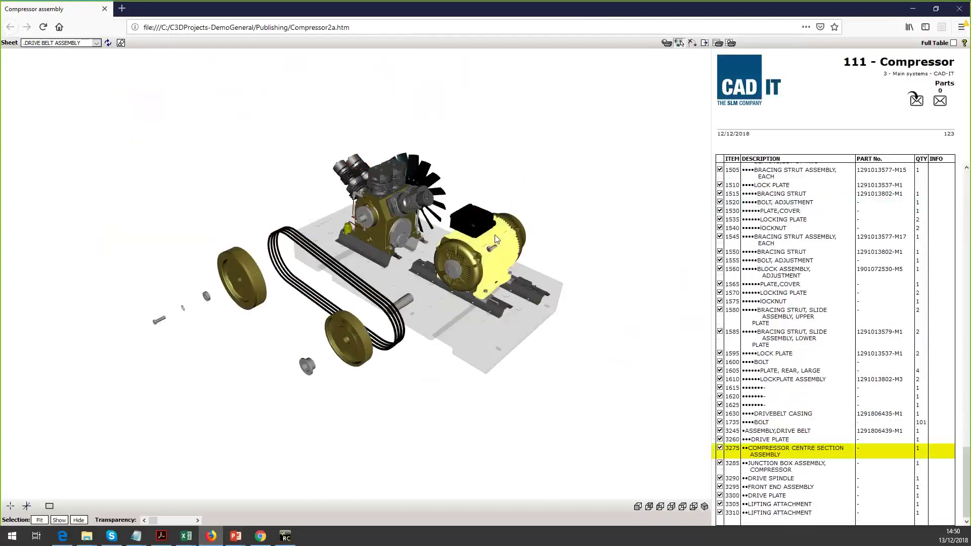
click(355, 336)
key(Up)
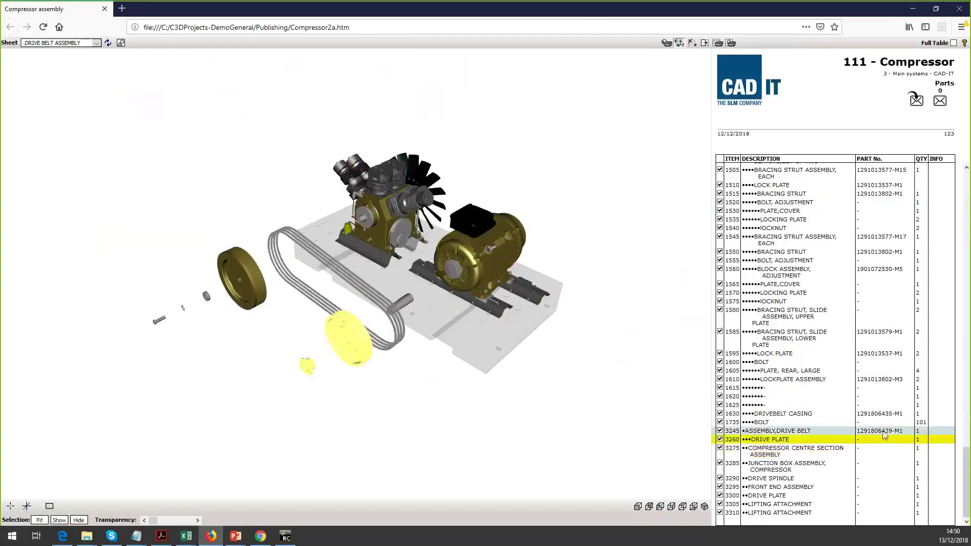
click(918, 101)
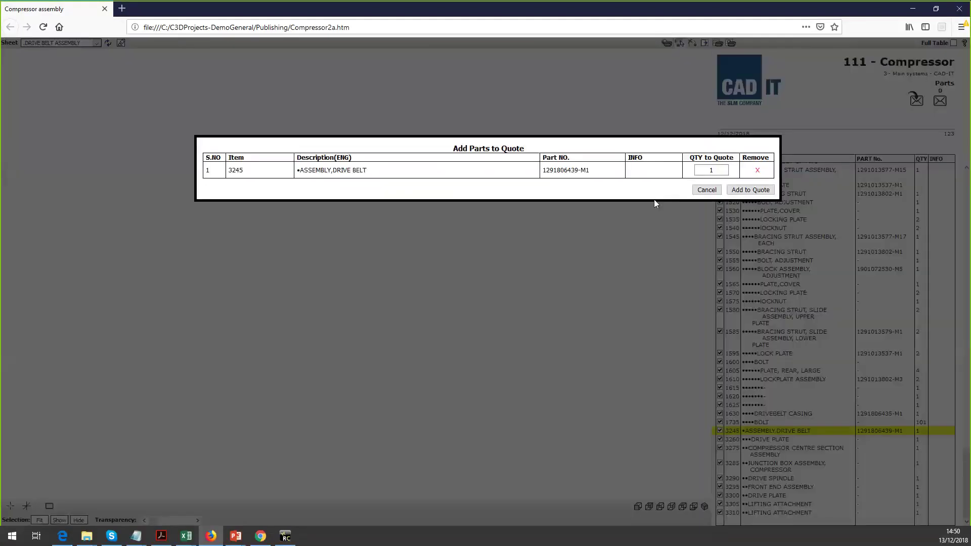
click(751, 191)
- Review the quote request and its order location, close it and minimize the browser
click(932, 112)
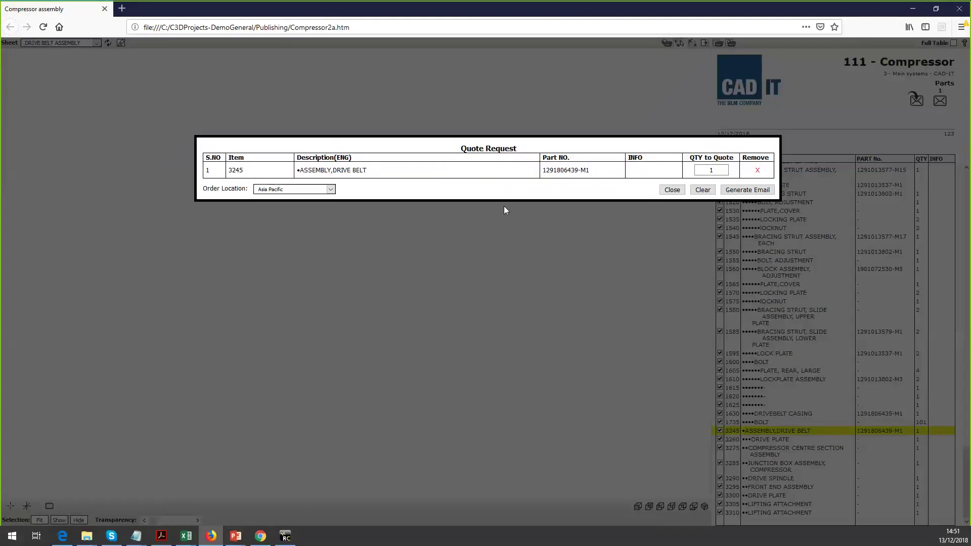
click(674, 191)
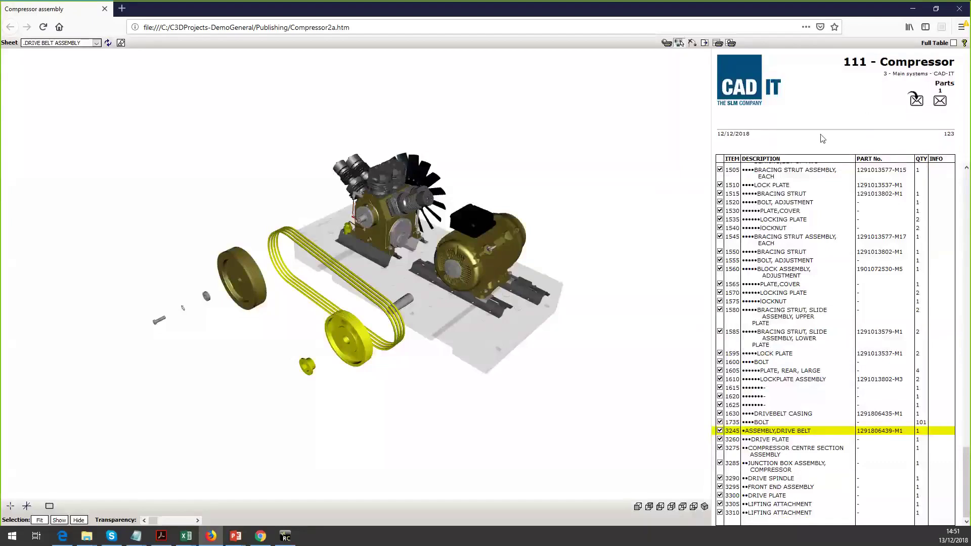
click(913, 8)
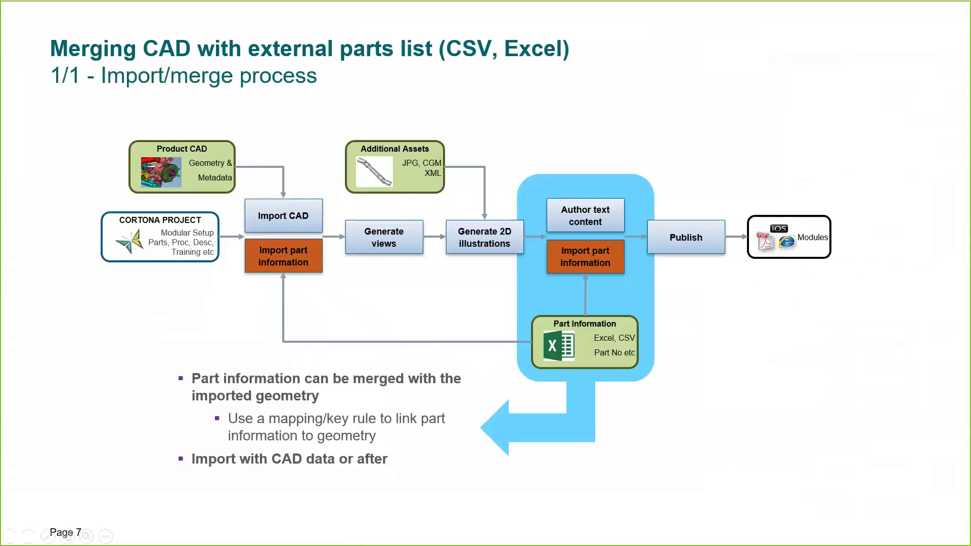
key(alt+Tab)
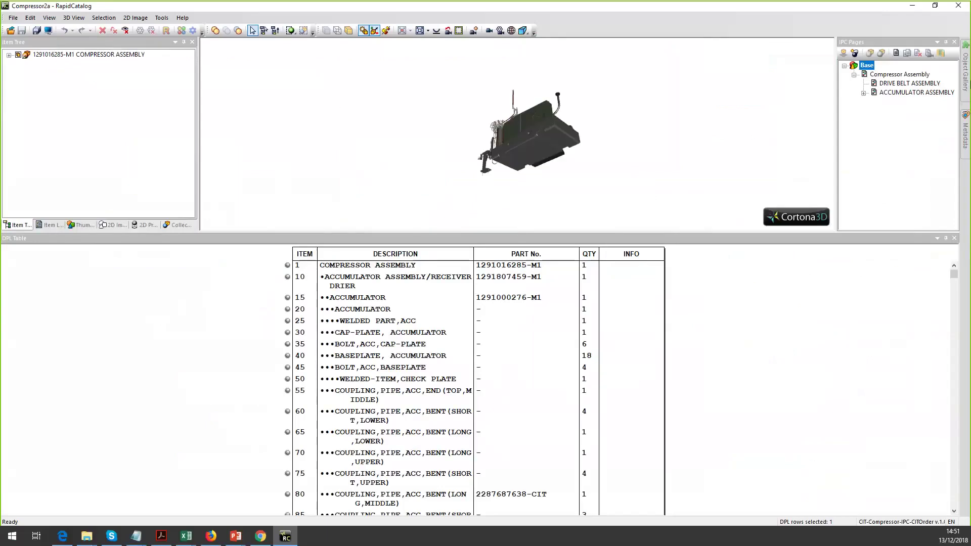
click(913, 6)
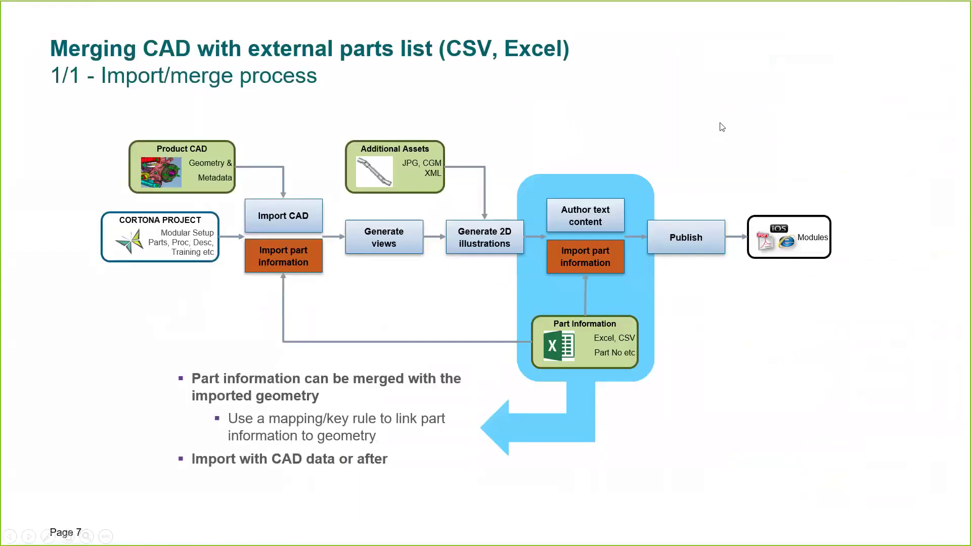